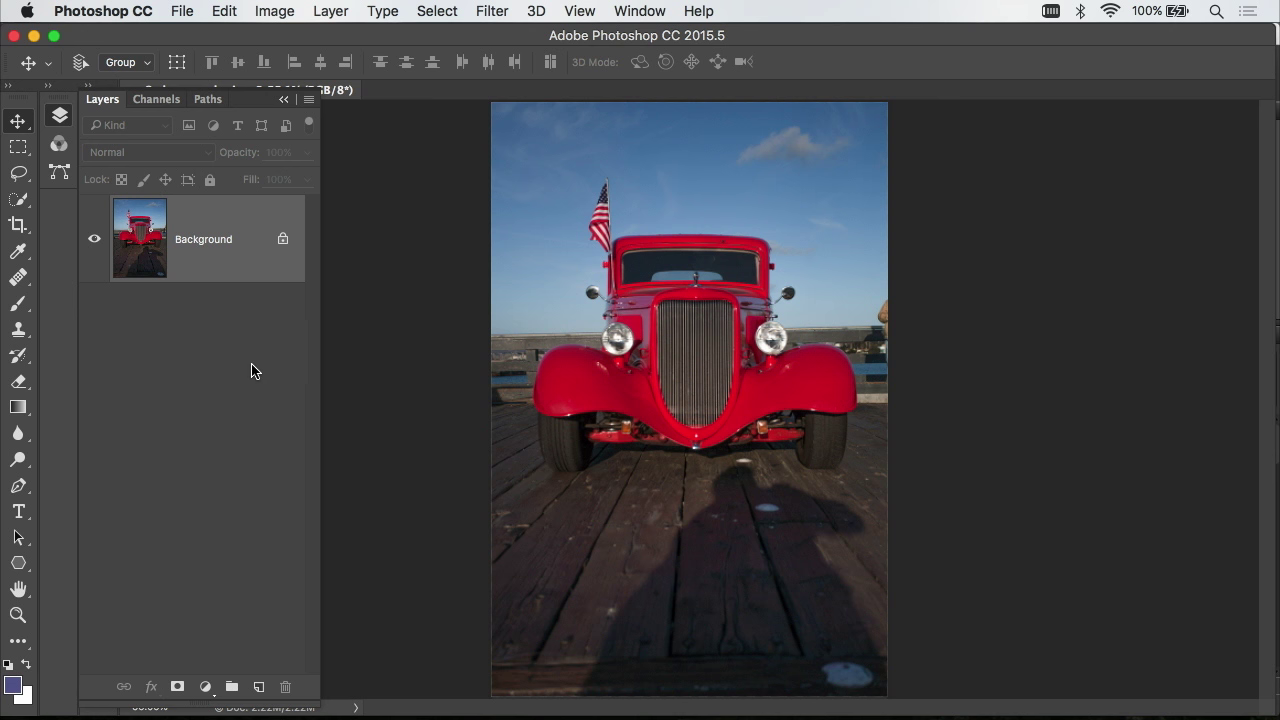
- Check the Window menu's panel list, then add a Hue/Saturation adjustment layer above the photo
{"action": "left_click", "coordinate": [632, 8]}
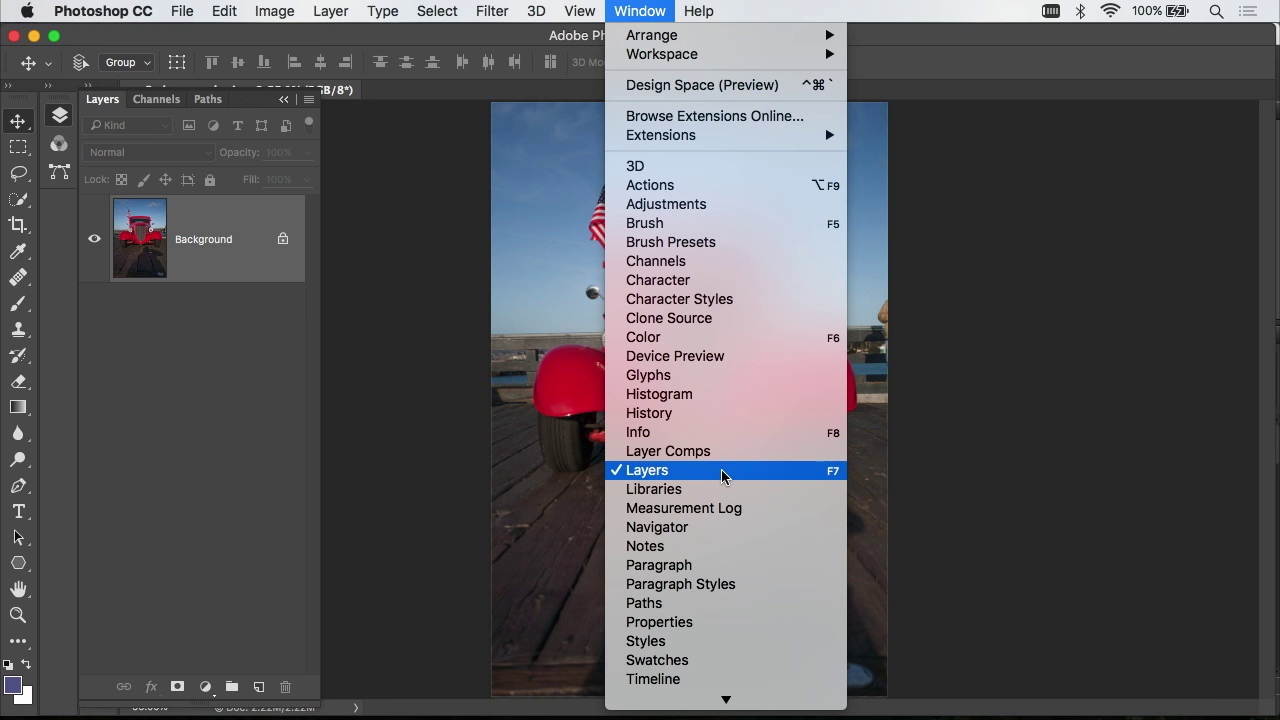
{"action": "left_click", "coordinate": [222, 452]}
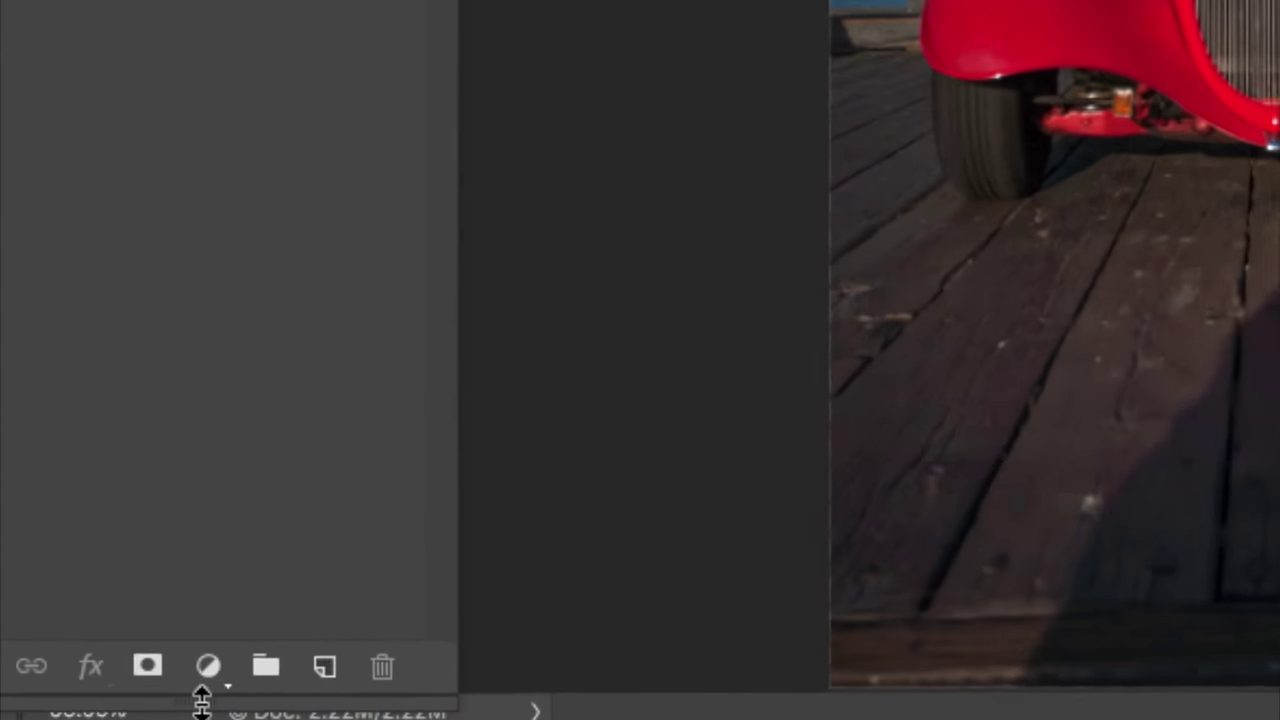
{"action": "left_click", "coordinate": [213, 652]}
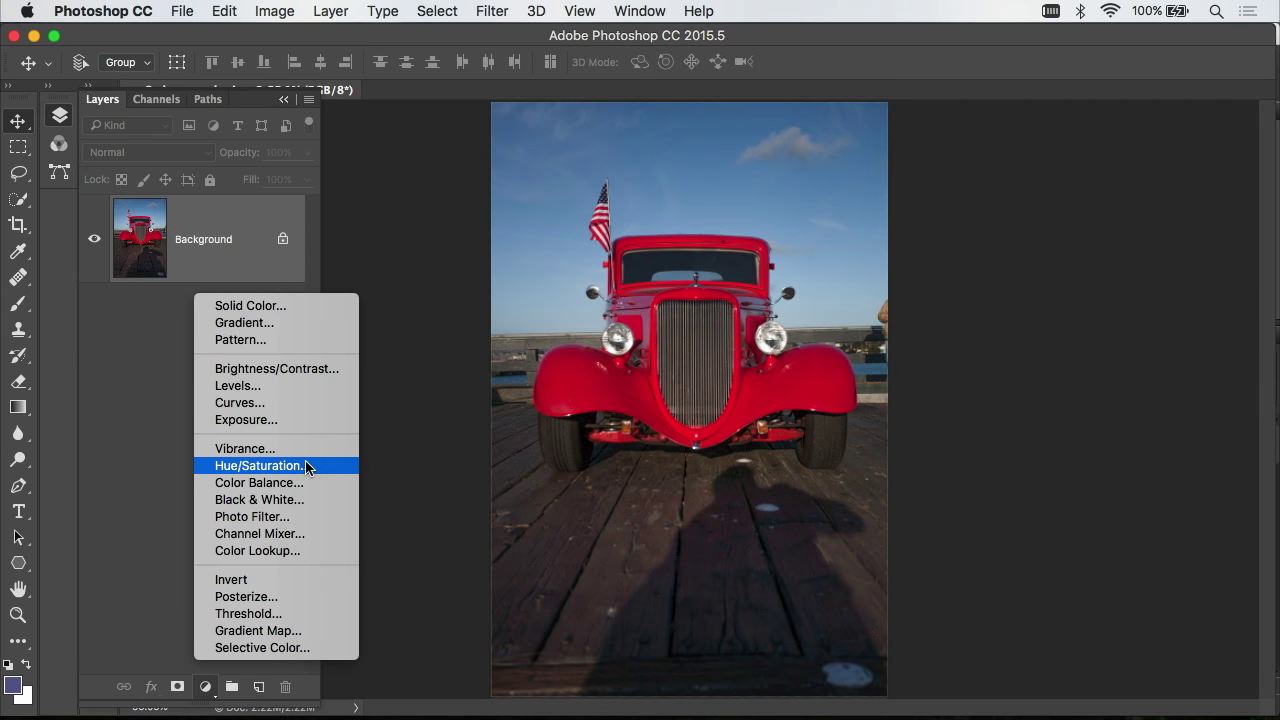
{"action": "left_click", "coordinate": [306, 466]}
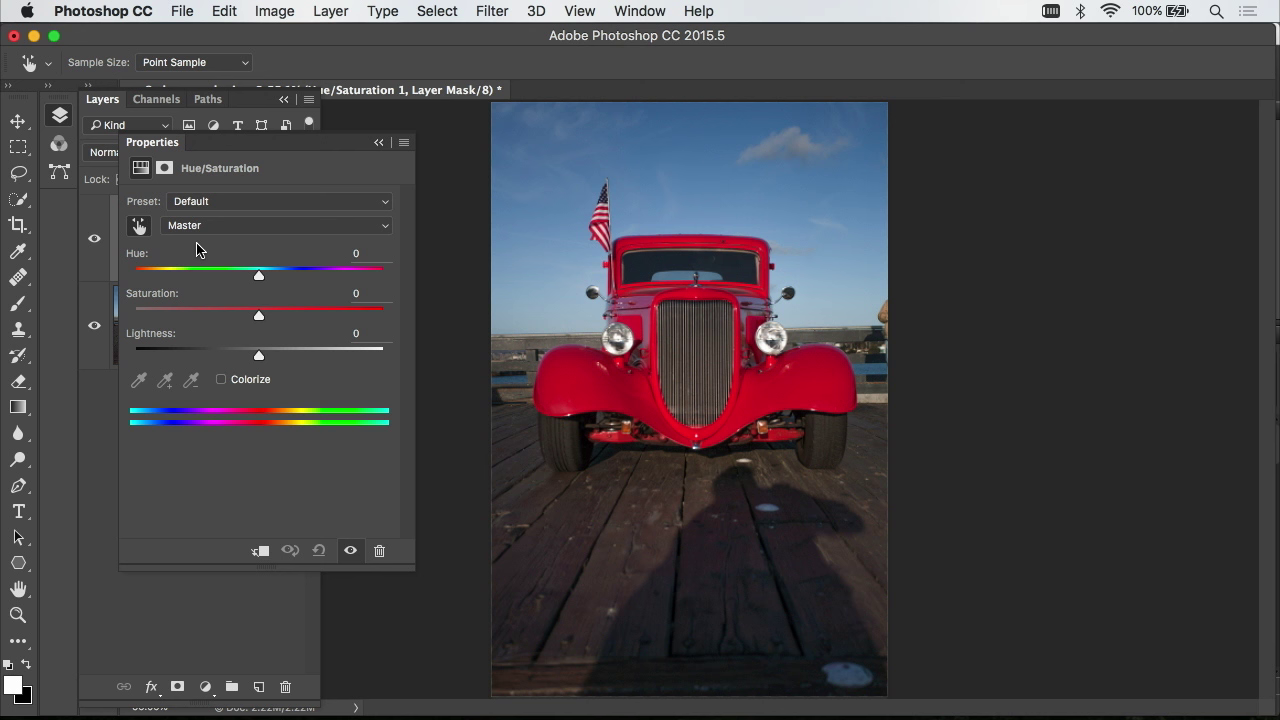
{"action": "left_click", "coordinate": [140, 228]}
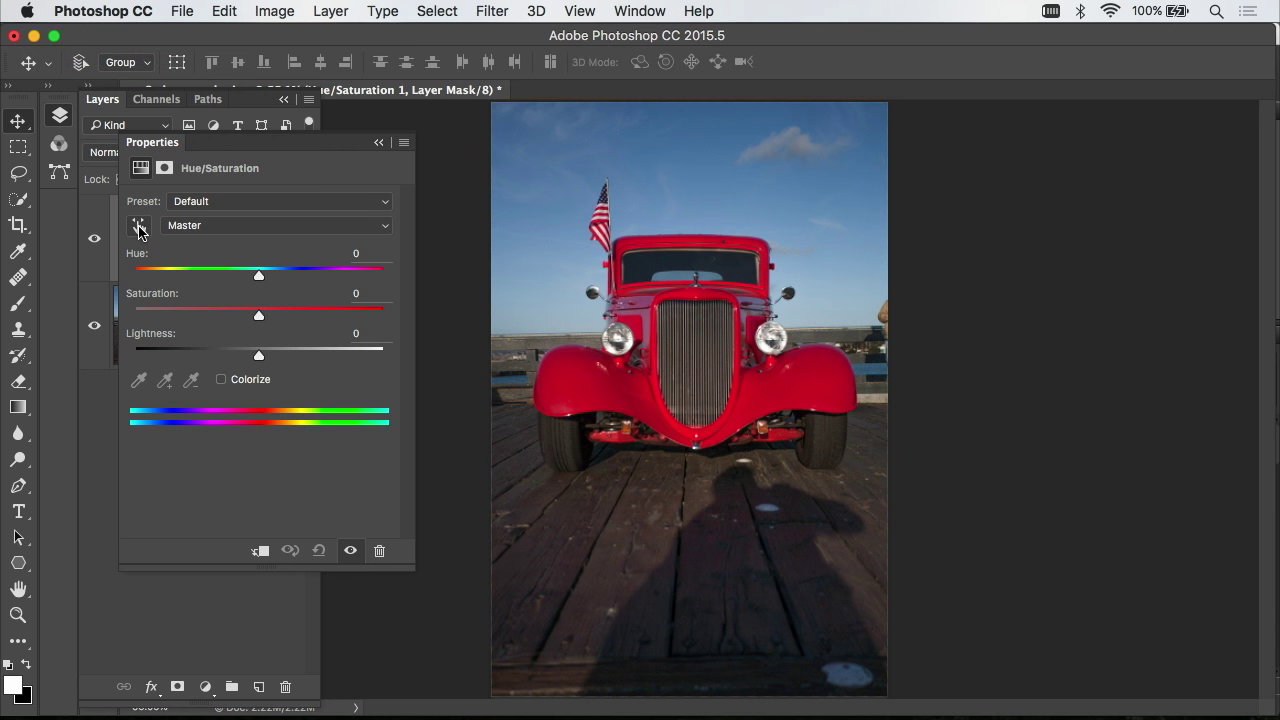
{"action": "left_click", "coordinate": [140, 228]}
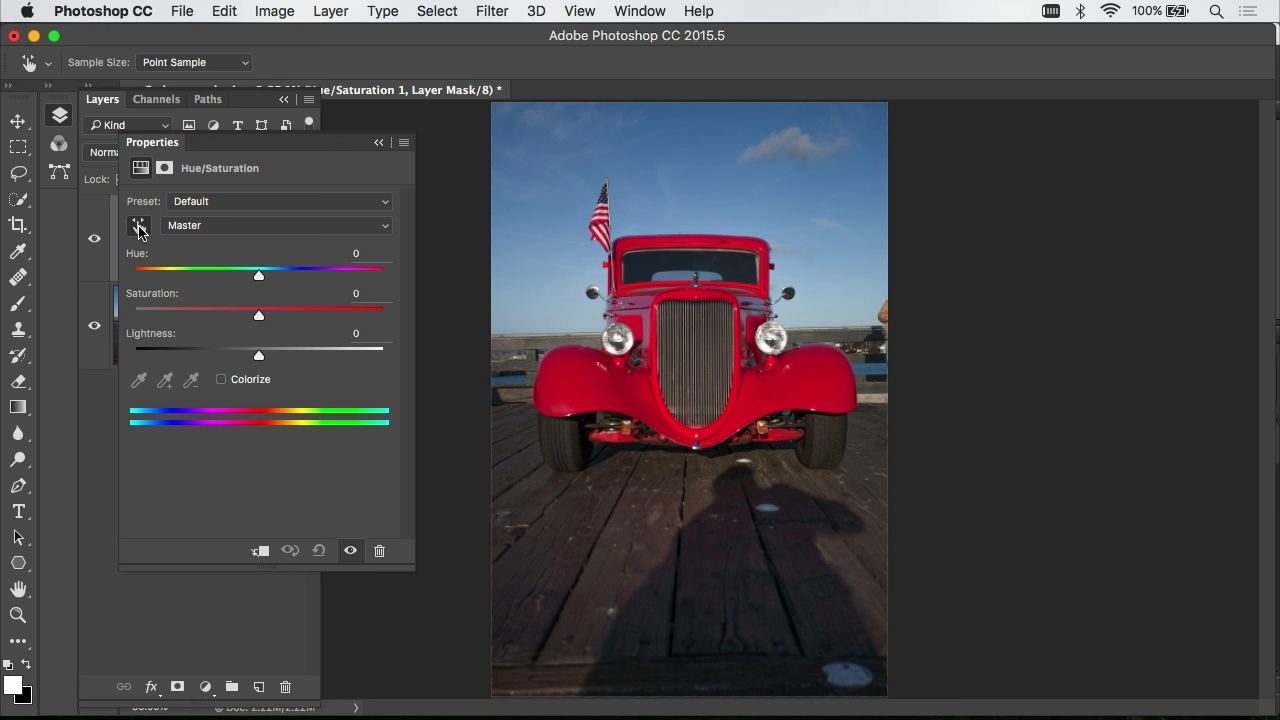
{"action": "left_click", "coordinate": [405, 146]}
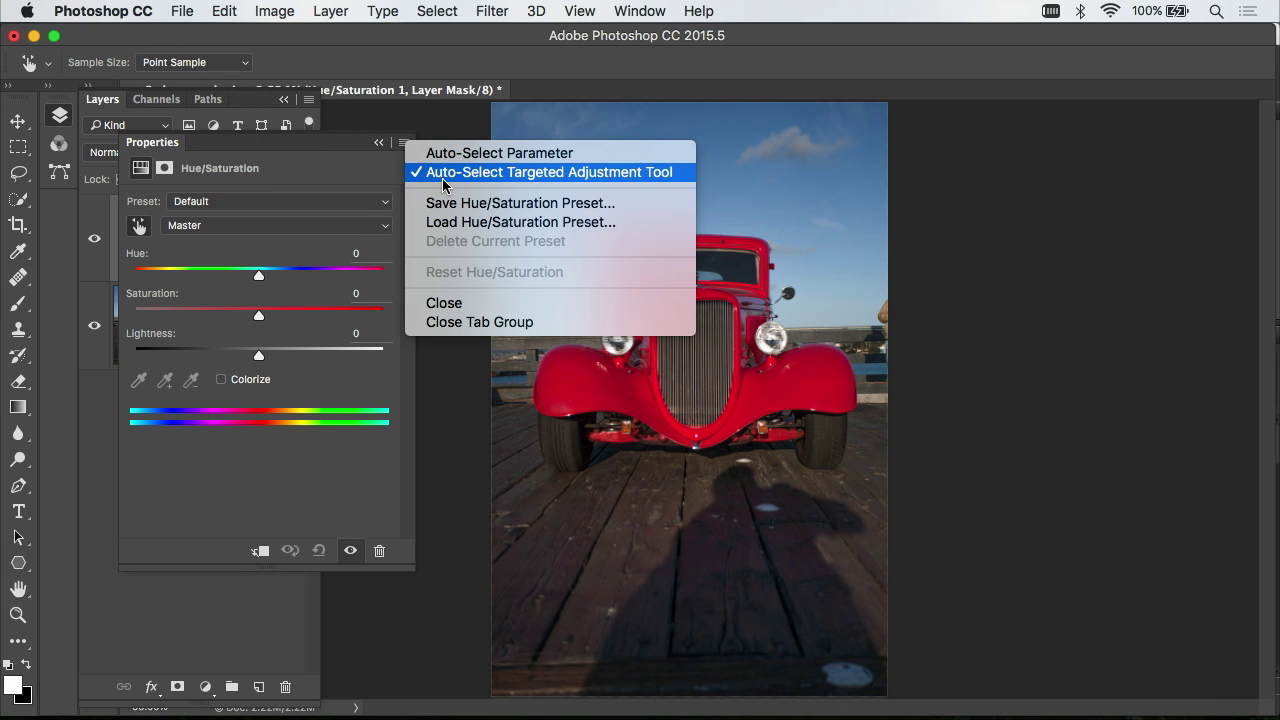
{"action": "left_click", "coordinate": [348, 178]}
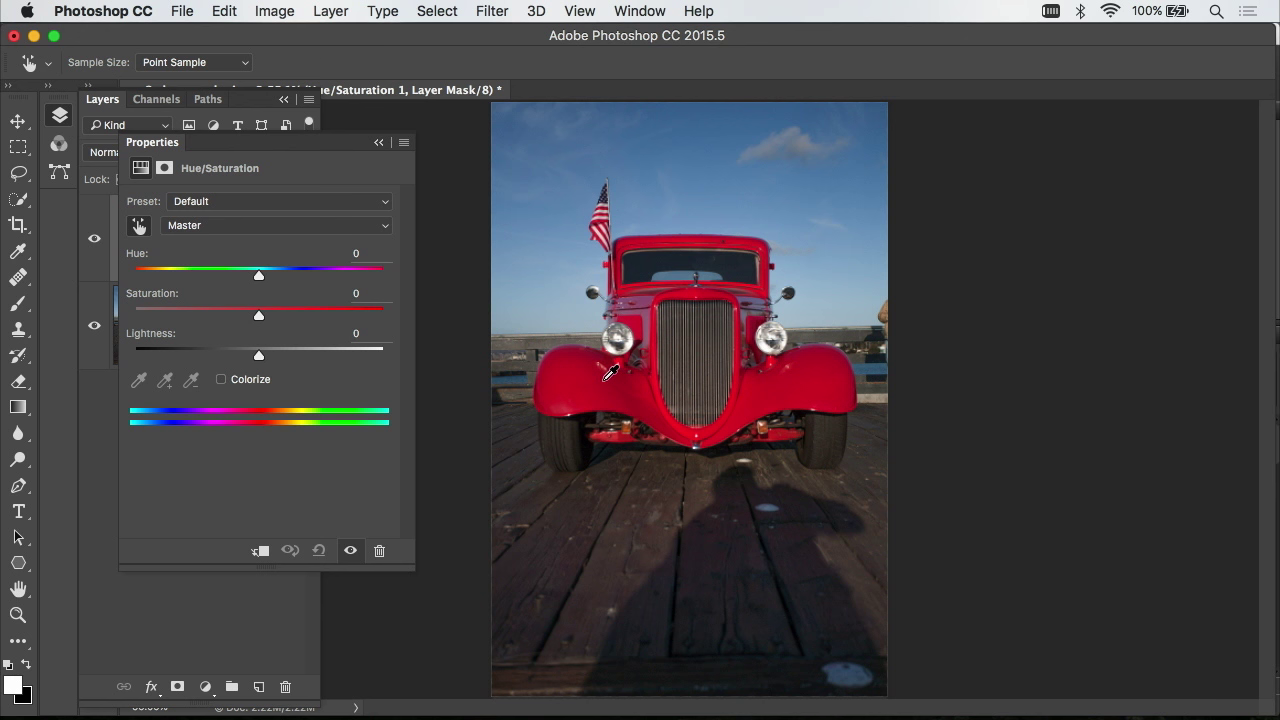
- Target Reds and set Hue −99, Saturation +10, Lightness −6 to turn the hot rod blue
{"action": "left_click", "coordinate": [610, 372]}
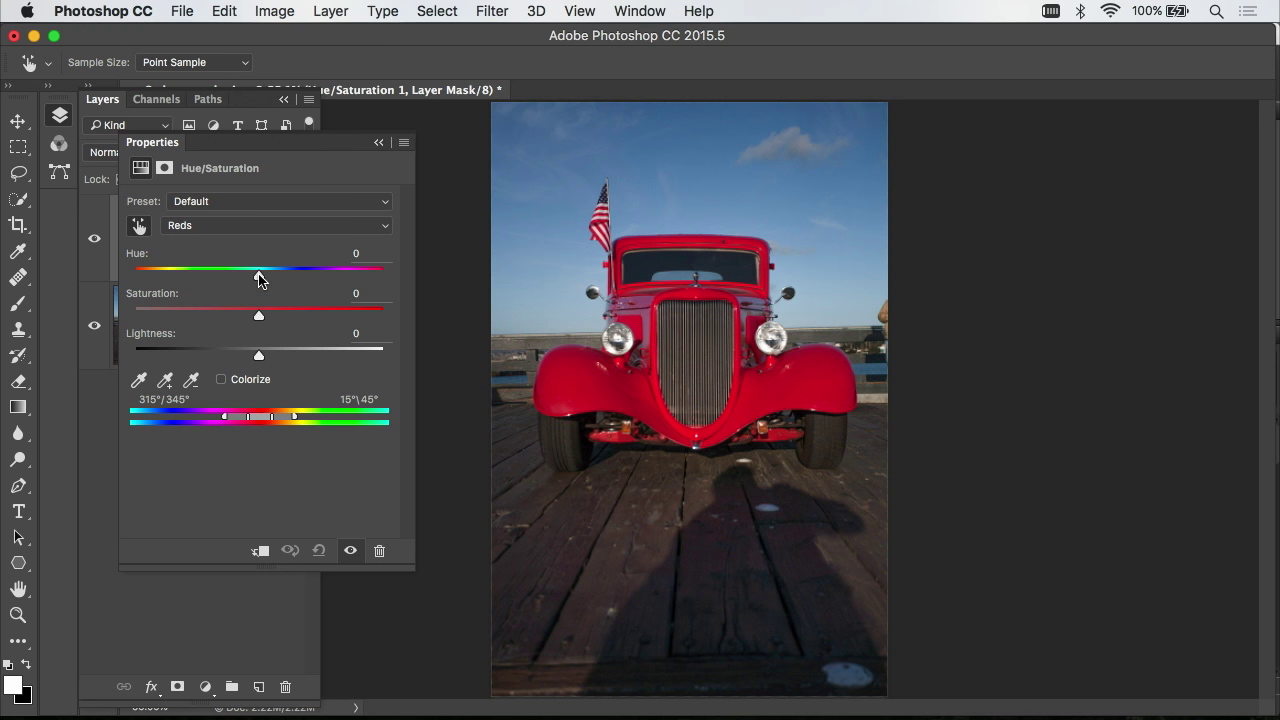
{"action": "left_click_drag", "start_coordinate": [259, 278], "coordinate": [176, 286]}
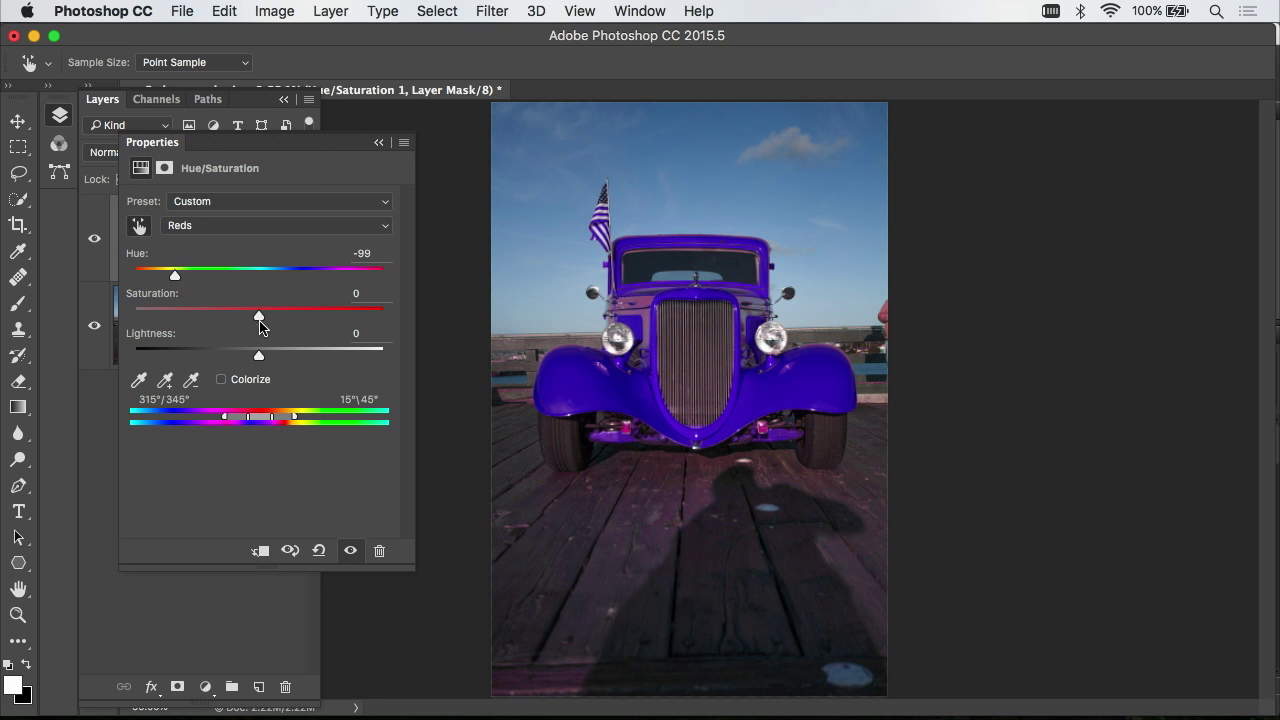
{"action": "left_click_drag", "start_coordinate": [261, 319], "coordinate": [253, 362]}
- With a black size-80 brush, paint the flag and front bumper back to red on the mask
{"action": "left_click", "coordinate": [18, 305]}
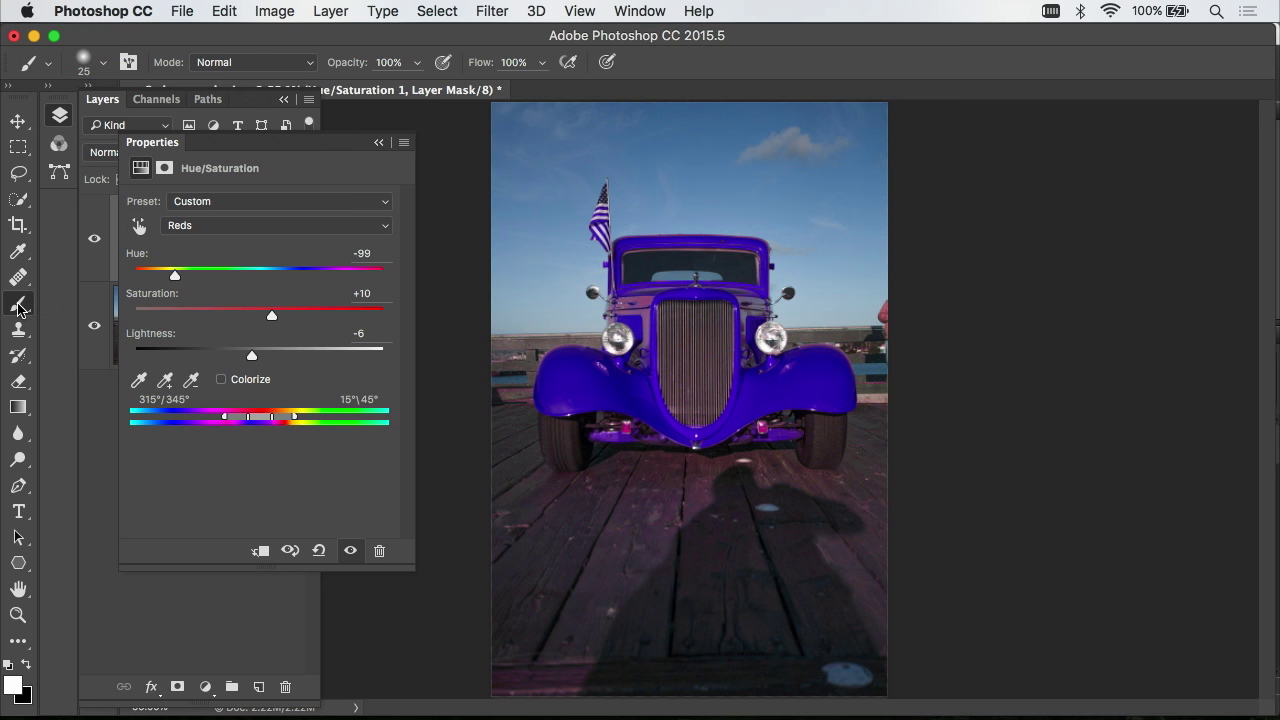
{"action": "left_click", "coordinate": [26, 665]}
{"action": "key", "text": "bracketright"}
{"action": "key", "text": "bracketright"}
{"action": "key", "text": "bracketright"}
{"action": "key", "text": "bracketright"}
{"action": "key", "text": "bracketright"}
{"action": "key", "text": "bracketright"}
{"action": "key", "text": "bracketright"}
{"action": "key", "text": "bracketright"}
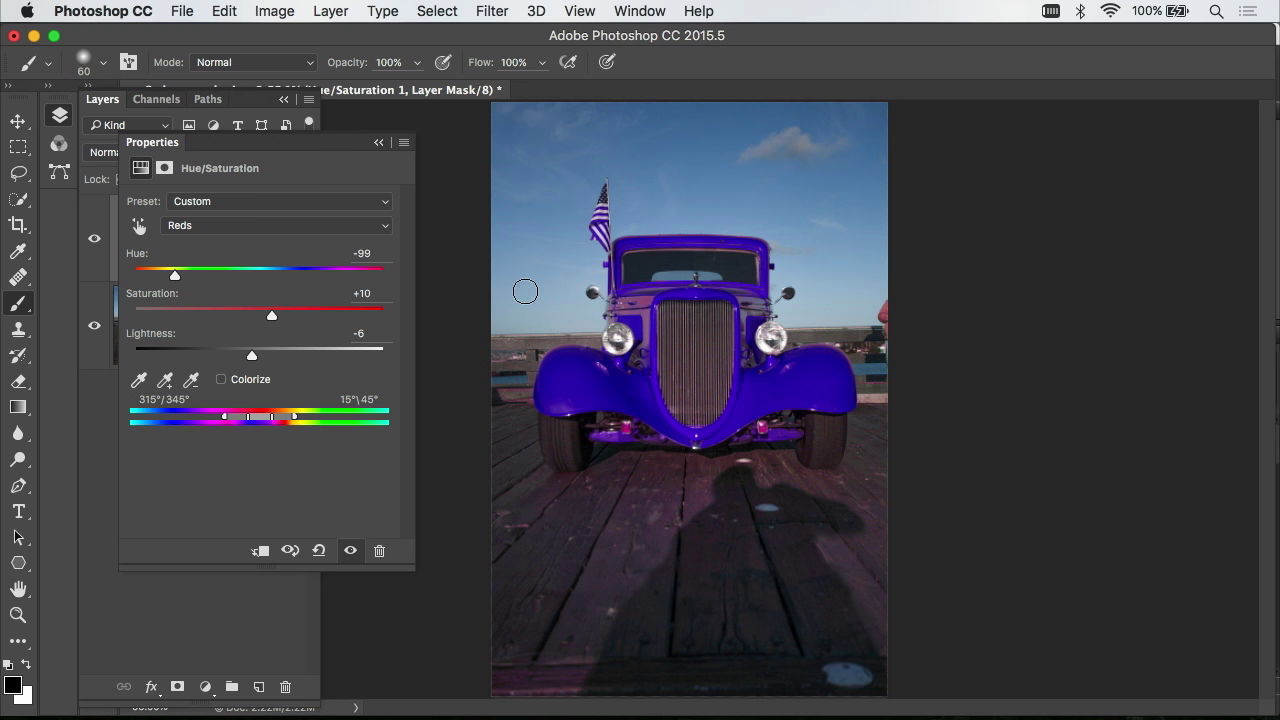
{"action": "mouse_move", "coordinate": [578, 256]}
{"action": "left_mouse_down"}
{"action": "mouse_move", "coordinate": [606, 213]}
{"action": "mouse_move", "coordinate": [583, 253]}
{"action": "left_mouse_up"}
{"action": "mouse_move", "coordinate": [585, 438]}
{"action": "left_mouse_down"}
{"action": "mouse_move", "coordinate": [617, 434]}
{"action": "mouse_move", "coordinate": [680, 466]}
{"action": "mouse_move", "coordinate": [735, 469]}
{"action": "mouse_move", "coordinate": [772, 440]}
{"action": "mouse_move", "coordinate": [797, 443]}
{"action": "left_mouse_up"}
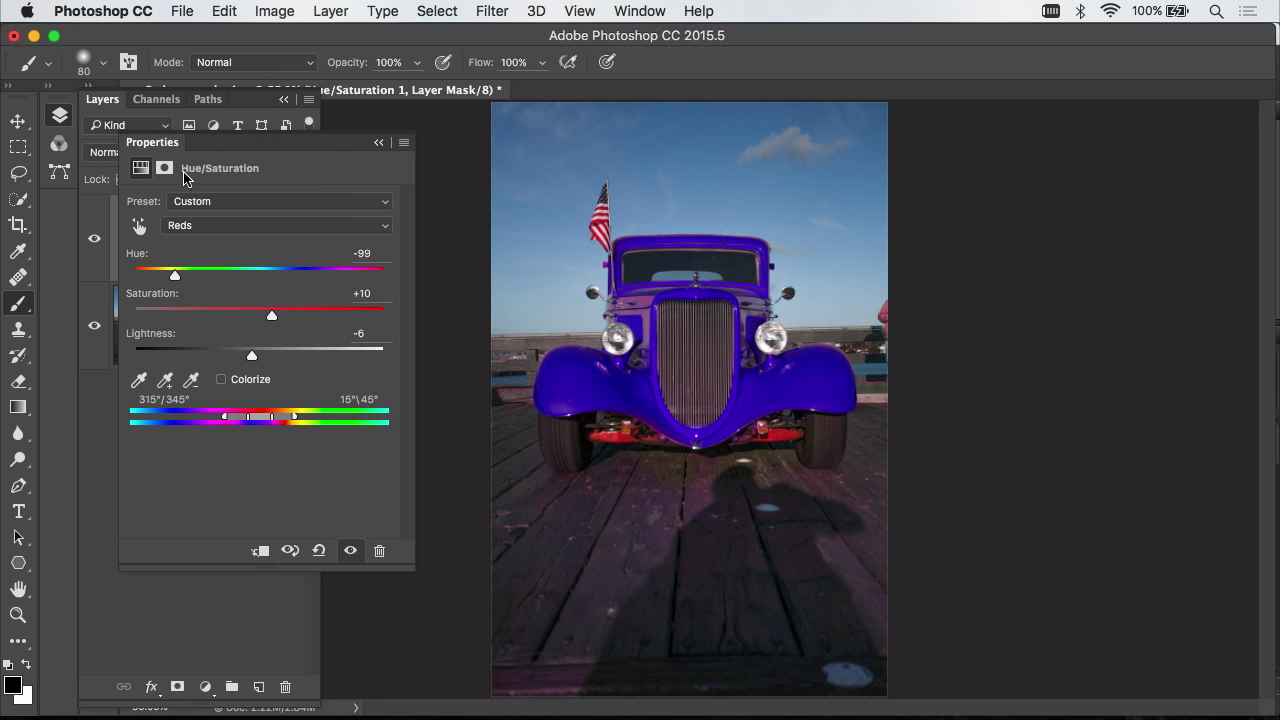
- Delete the blue Hue/Saturation layer and add a fresh Hue/Saturation layer at default settings
{"action": "left_click_drag", "start_coordinate": [229, 146], "coordinate": [363, 169]}
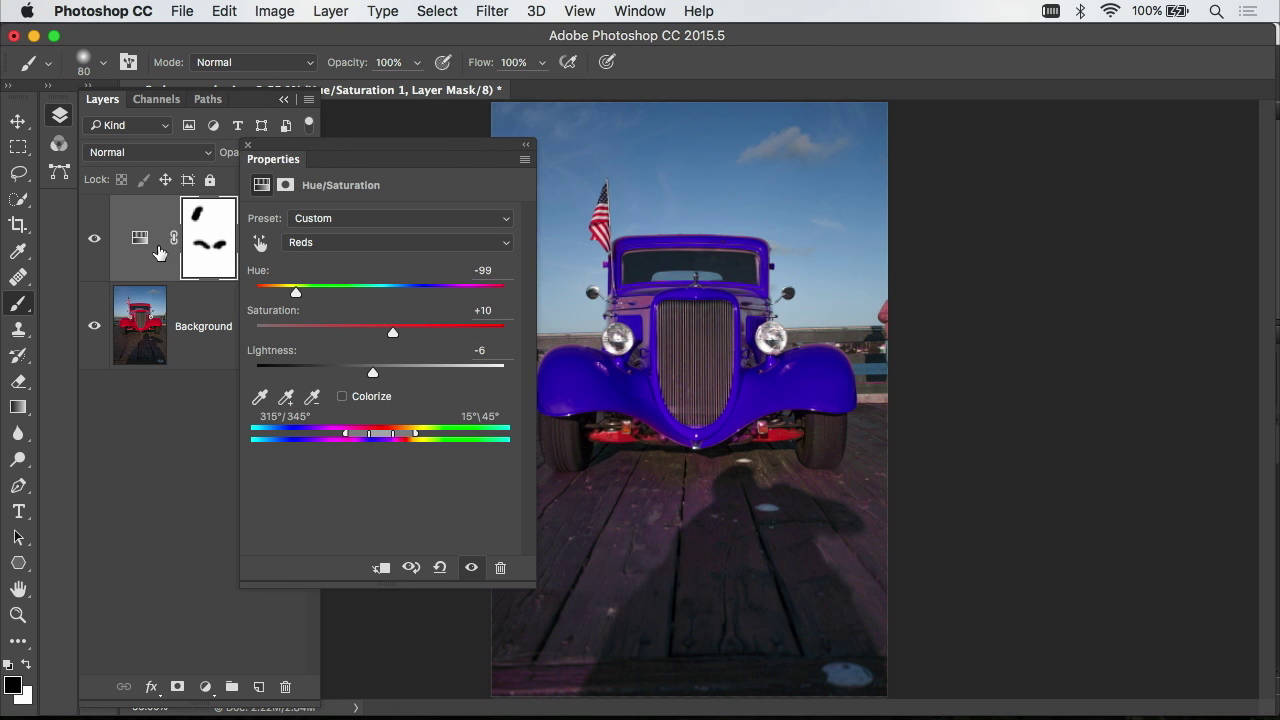
{"action": "left_click_drag", "start_coordinate": [144, 264], "coordinate": [286, 688]}
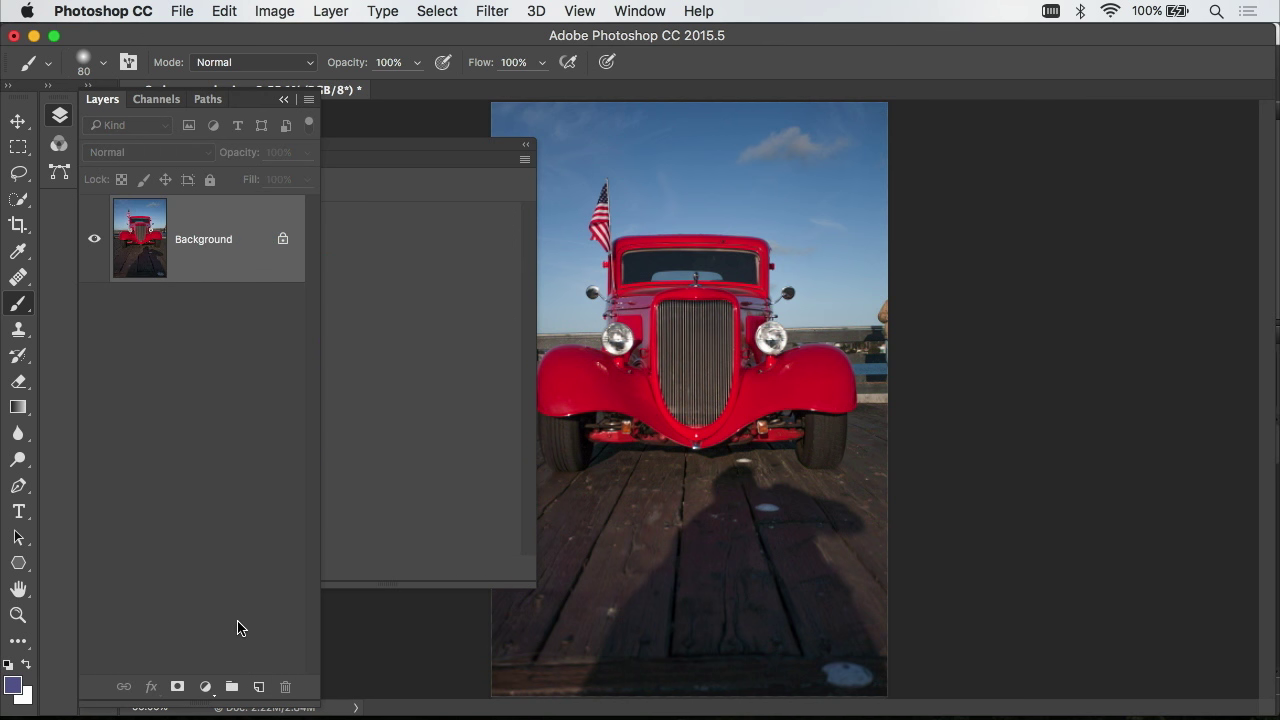
{"action": "left_click", "coordinate": [205, 688]}
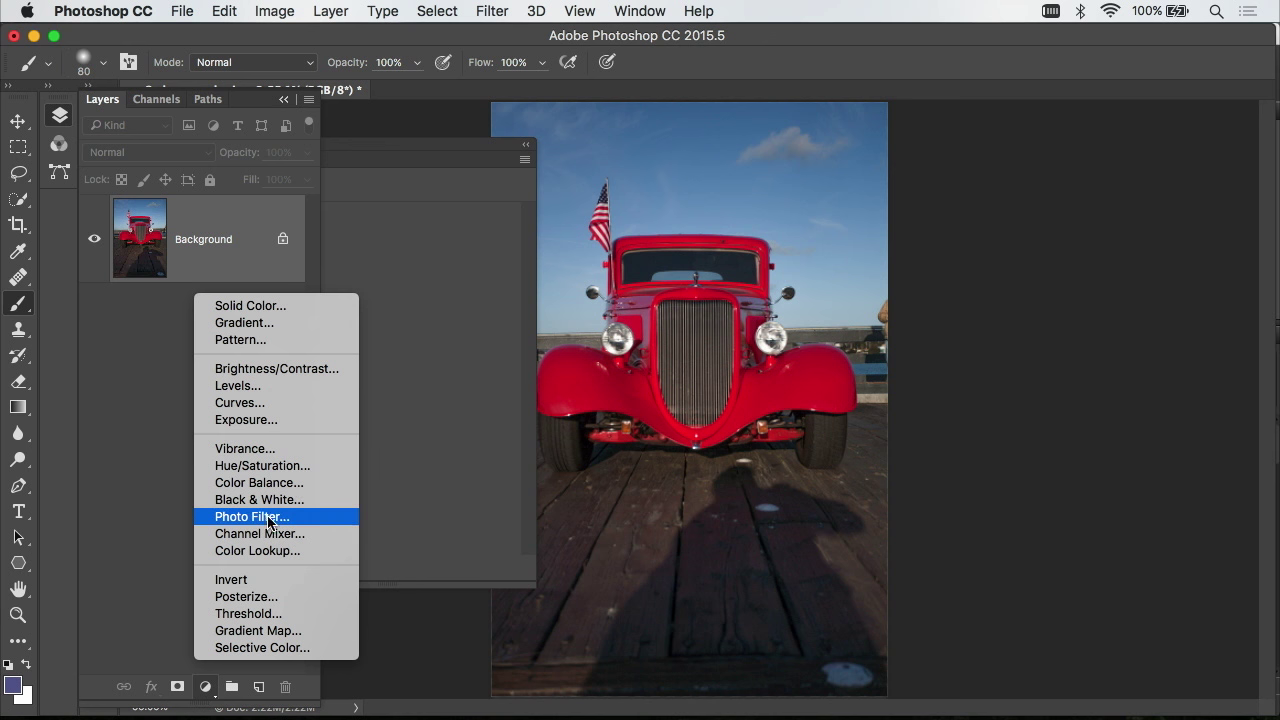
{"action": "left_click", "coordinate": [265, 466]}
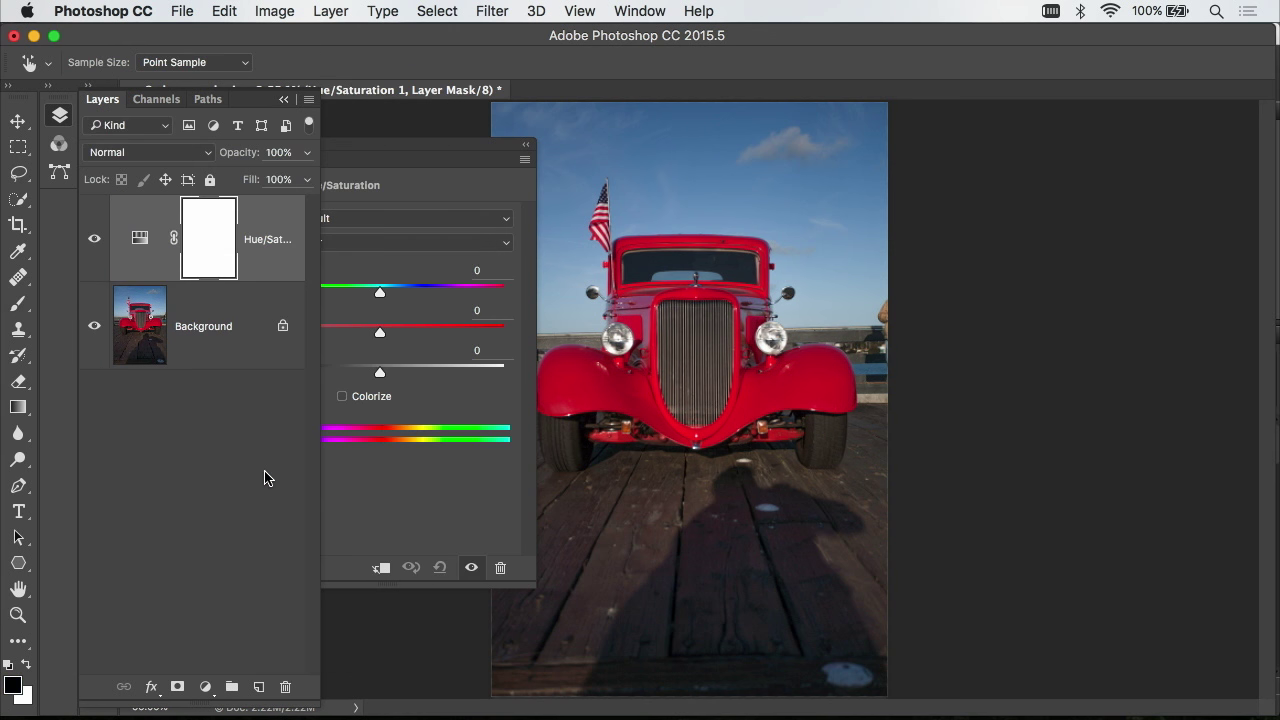
{"action": "left_click_drag", "start_coordinate": [384, 150], "coordinate": [283, 160]}
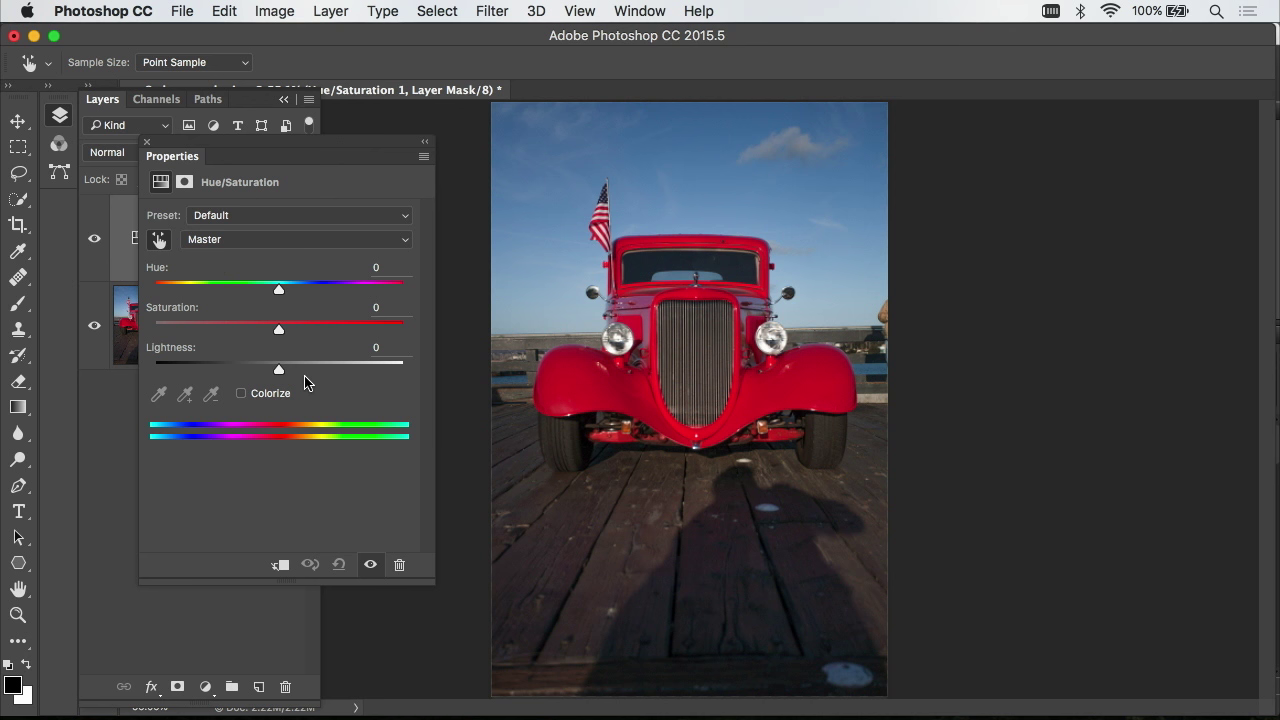
- Choose Reds, then squeeze the range sliders into a narrow 289°–301° magenta band
{"action": "left_click", "coordinate": [601, 380]}
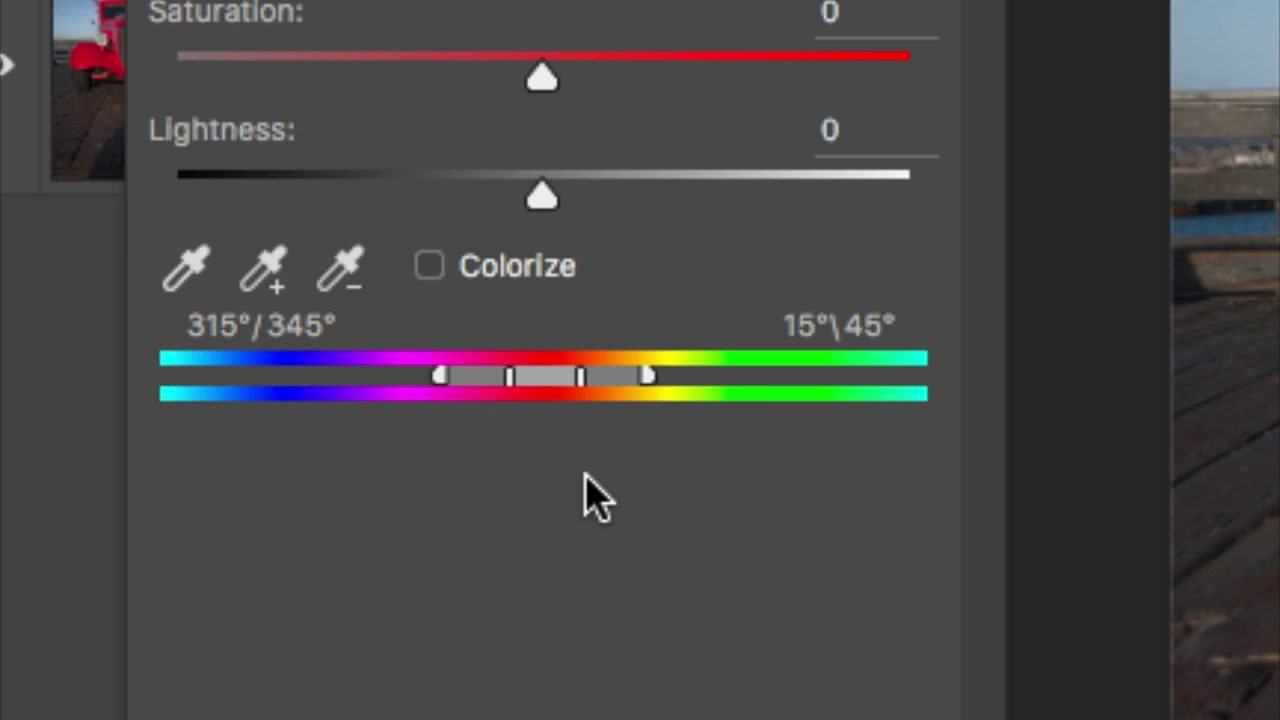
{"action": "left_click_drag", "start_coordinate": [647, 377], "coordinate": [690, 377]}
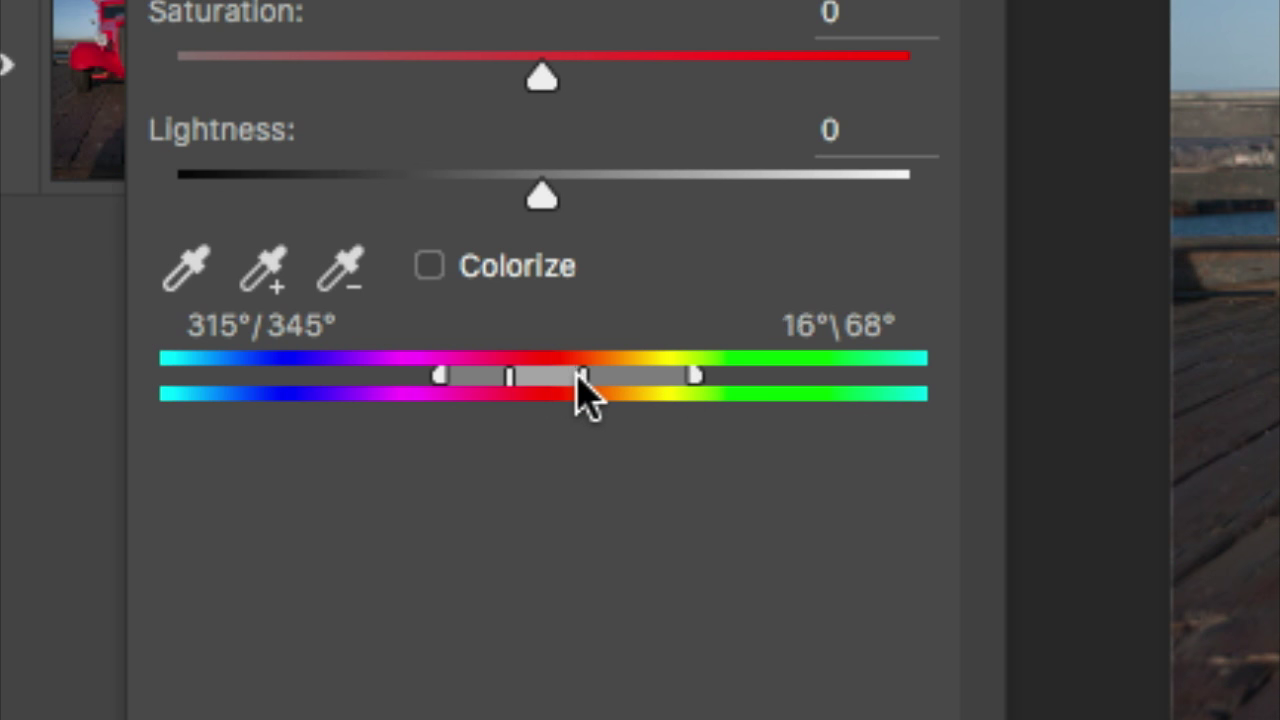
{"action": "left_click_drag", "start_coordinate": [580, 377], "coordinate": [586, 377]}
{"action": "left_click_drag", "start_coordinate": [697, 378], "coordinate": [419, 392]}
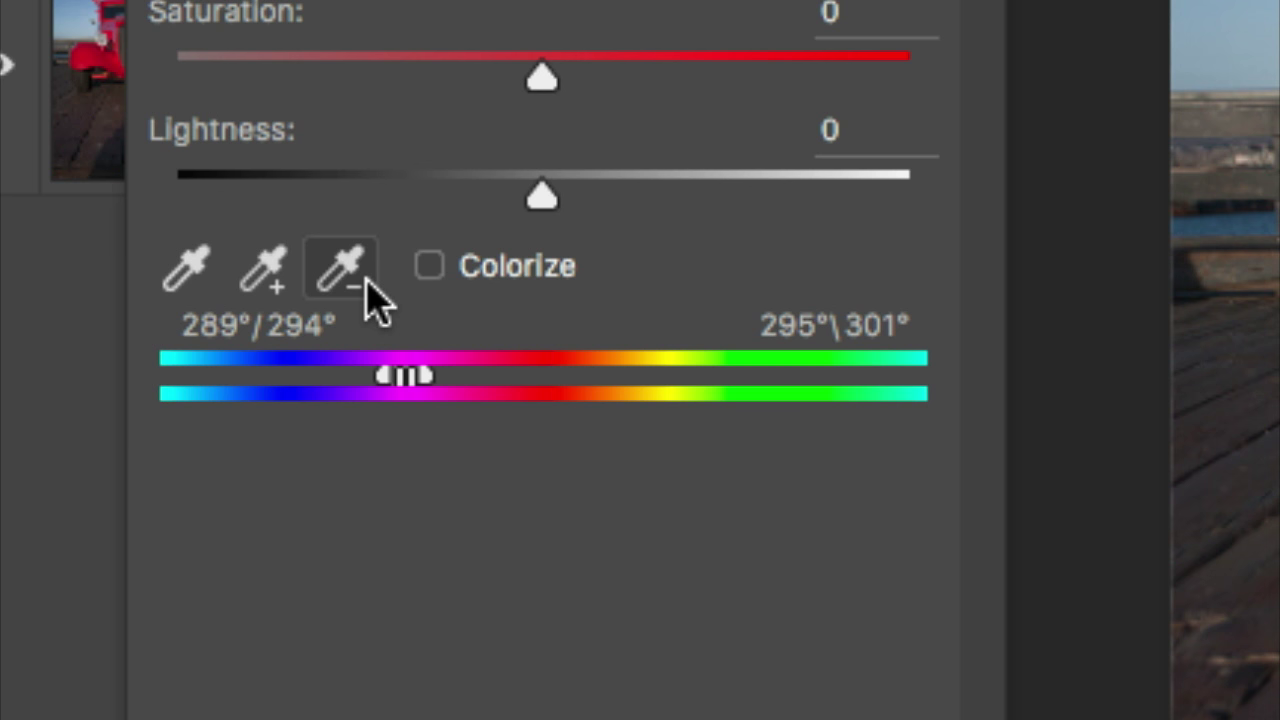
{"action": "left_click", "coordinate": [184, 282]}
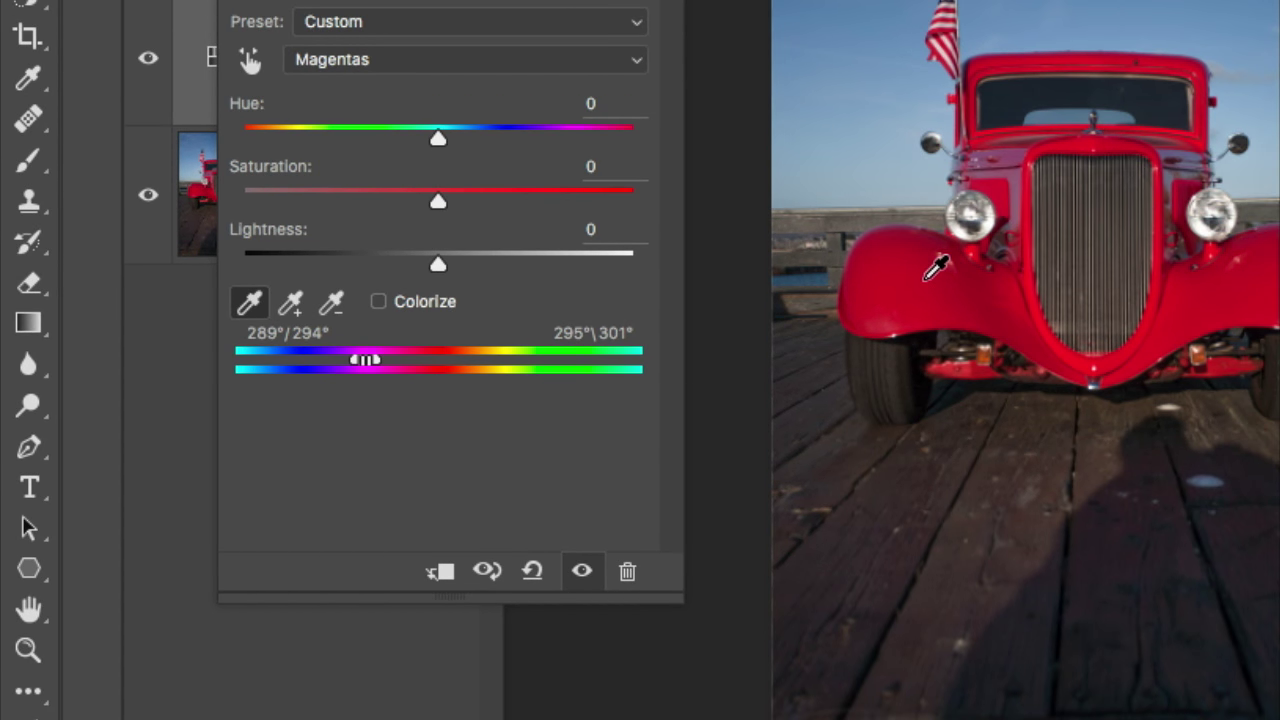
- Sample the car's red with the Eyedropper and shift Hue to +158, turning it green
{"action": "left_click", "coordinate": [927, 279]}
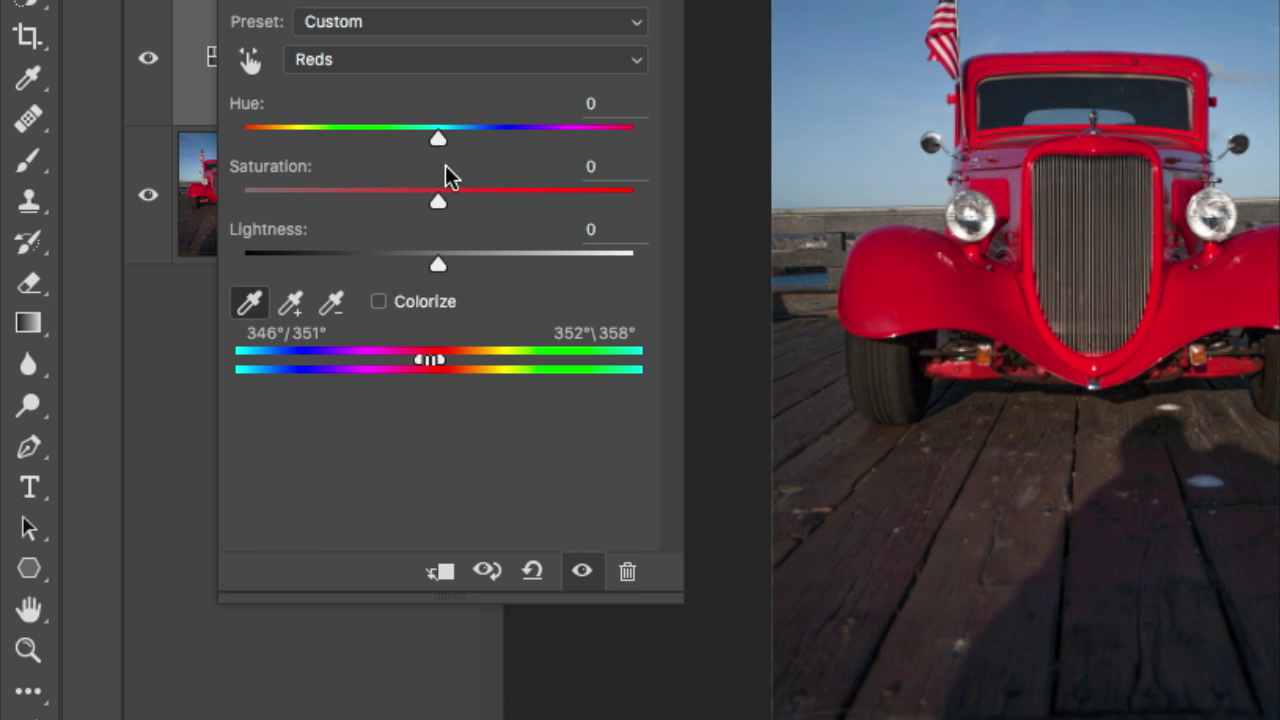
{"action": "left_click_drag", "start_coordinate": [440, 140], "coordinate": [616, 137]}
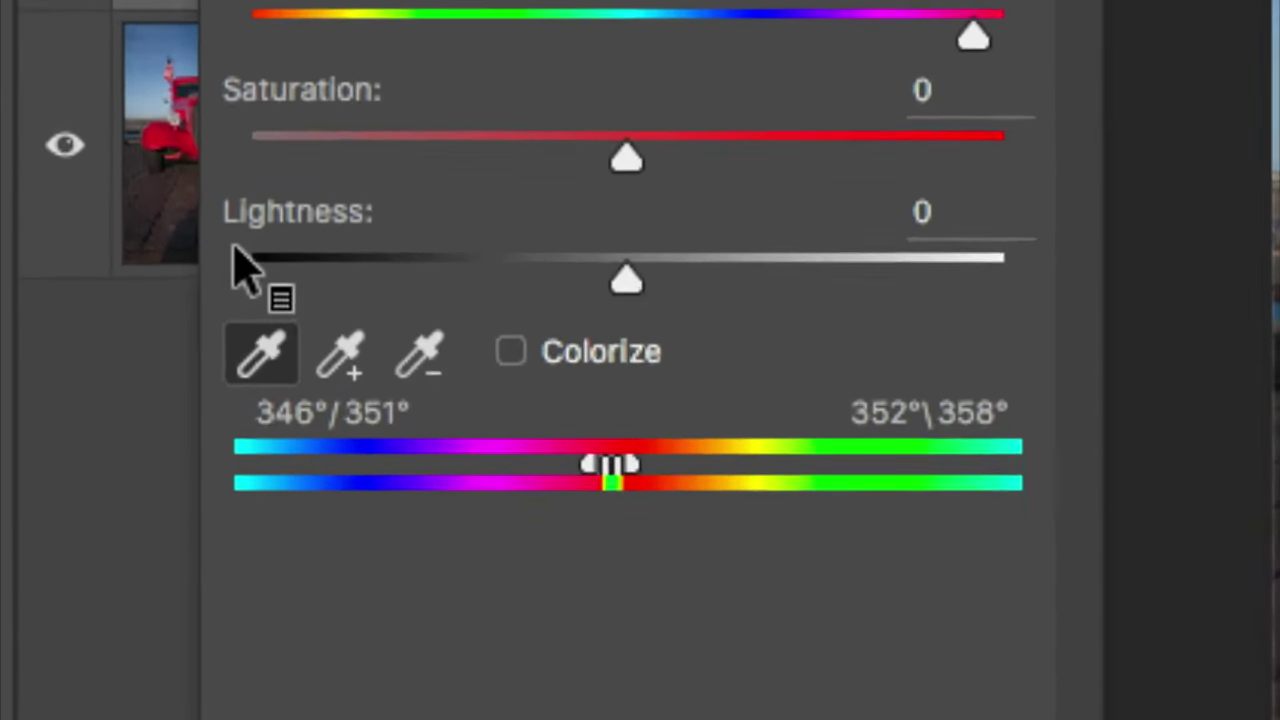
- Add the fender, fender edge, grille and nearby reds to widen the range to 217°–43°
{"action": "left_click", "coordinate": [350, 366]}
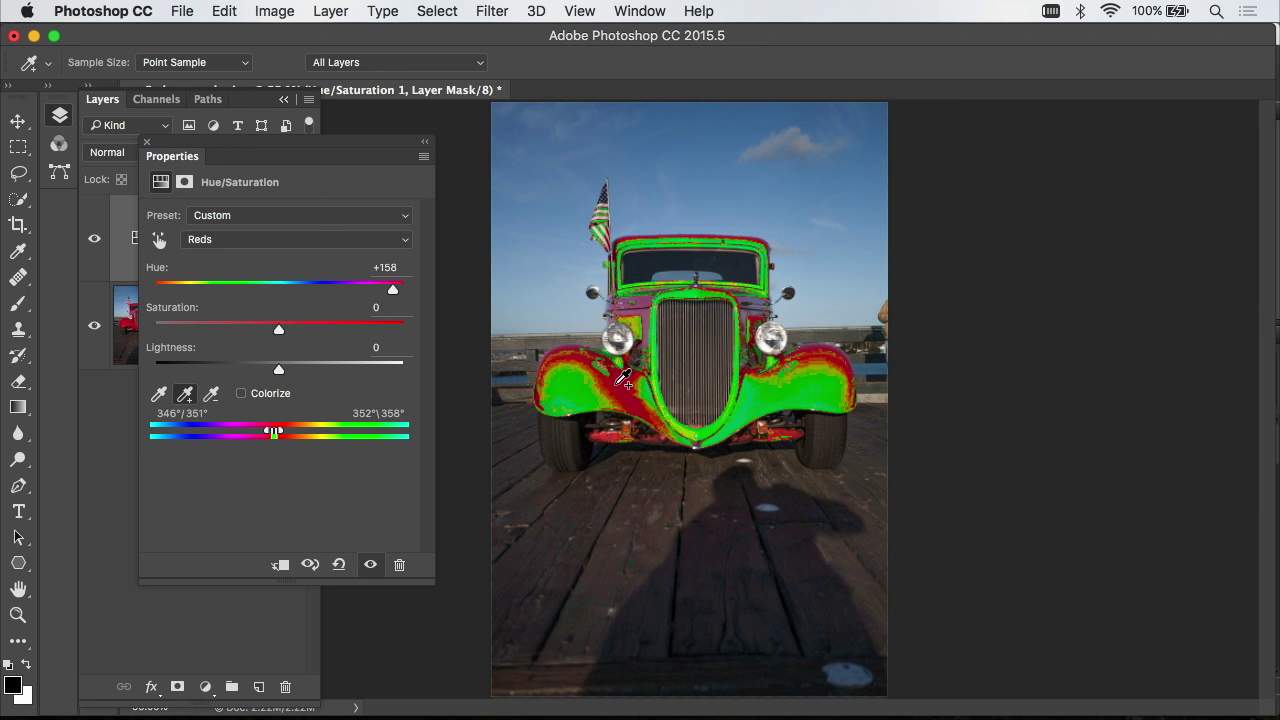
{"action": "left_click", "coordinate": [617, 386]}
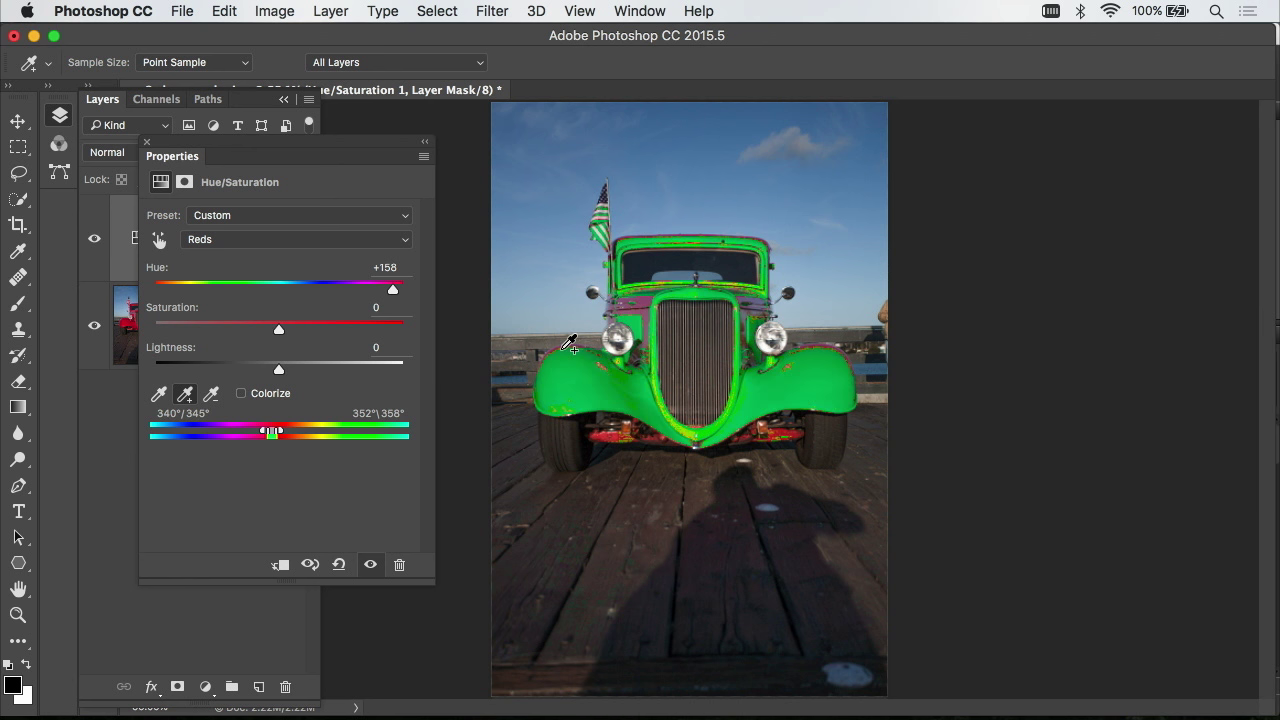
{"action": "left_click", "coordinate": [566, 348]}
{"action": "left_click_drag", "start_coordinate": [652, 315], "coordinate": [646, 290]}
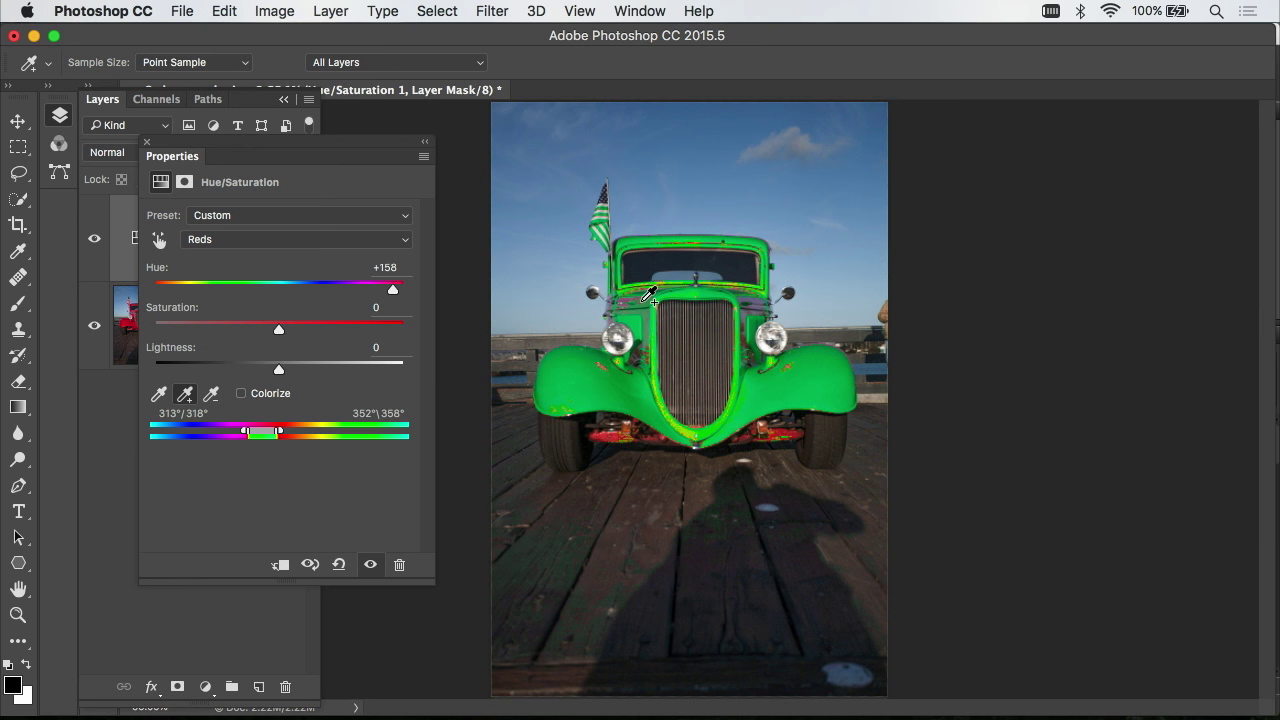
{"action": "left_click", "coordinate": [628, 298]}
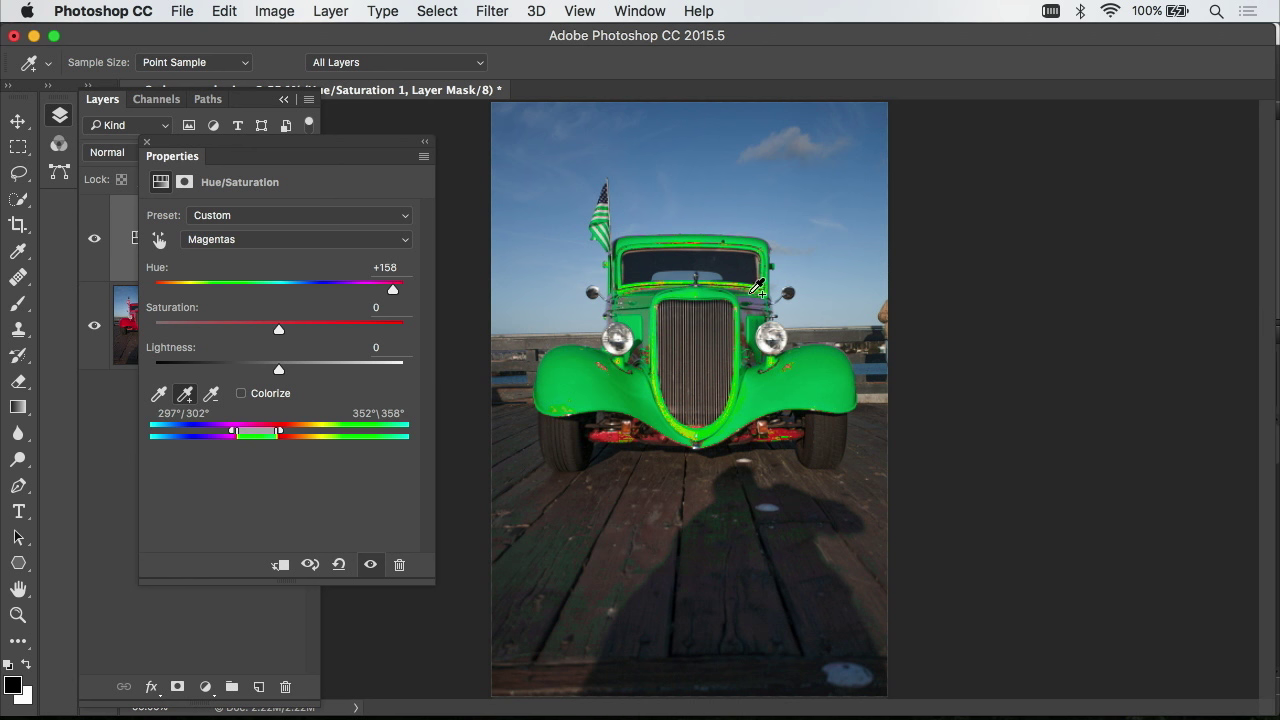
{"action": "left_click", "coordinate": [753, 306]}
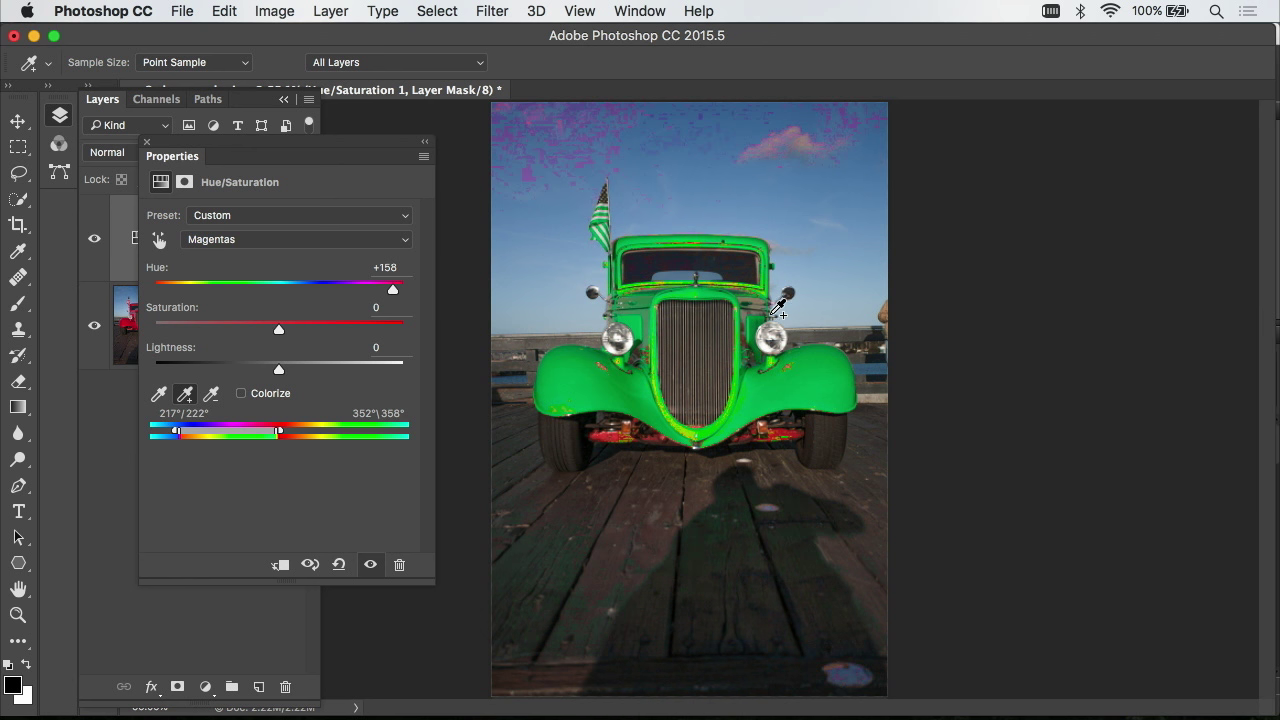
{"action": "left_click", "coordinate": [795, 362]}
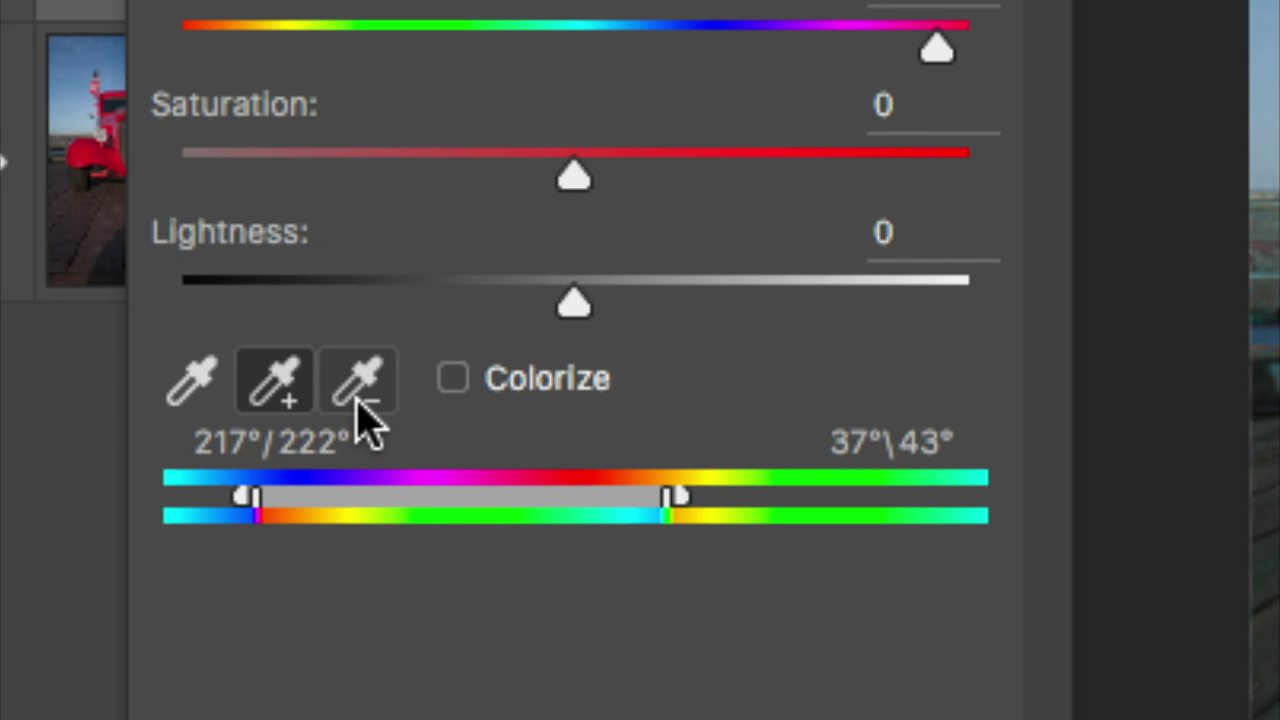
- Subtract the sky's blue from the range and drag its start to 330°/336°
{"action": "left_click", "coordinate": [360, 385]}
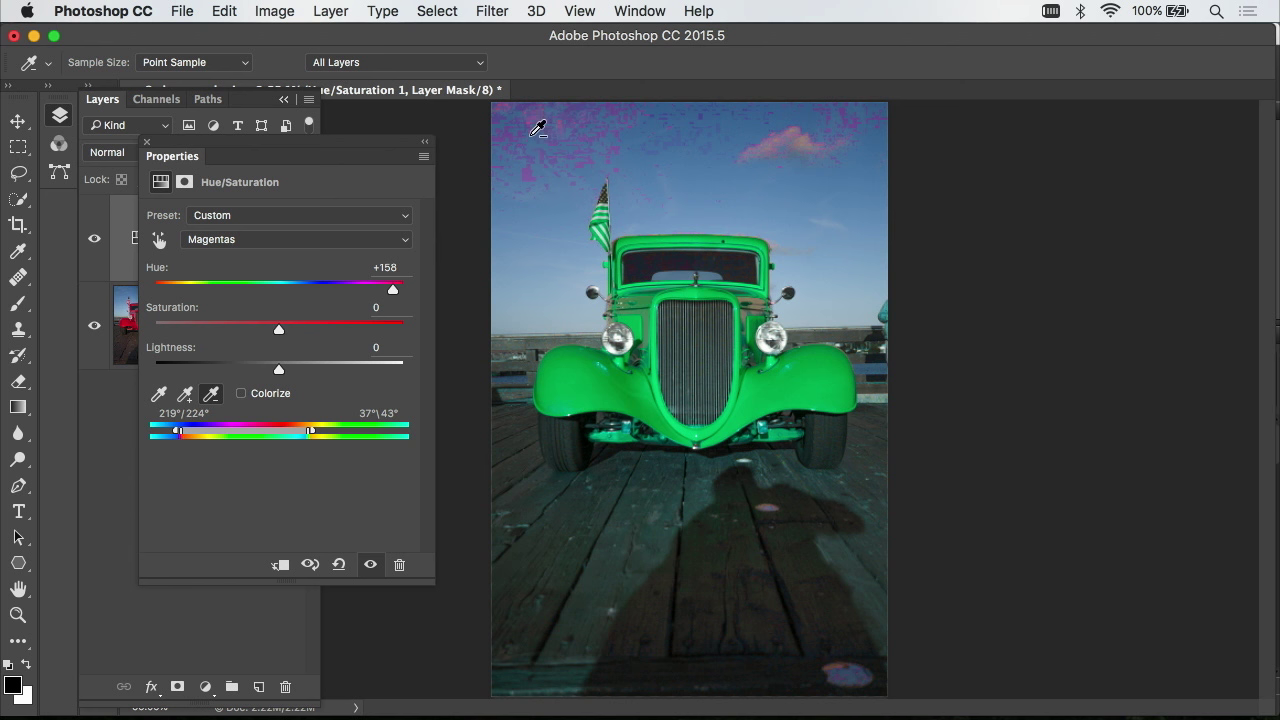
{"action": "left_click", "coordinate": [540, 127]}
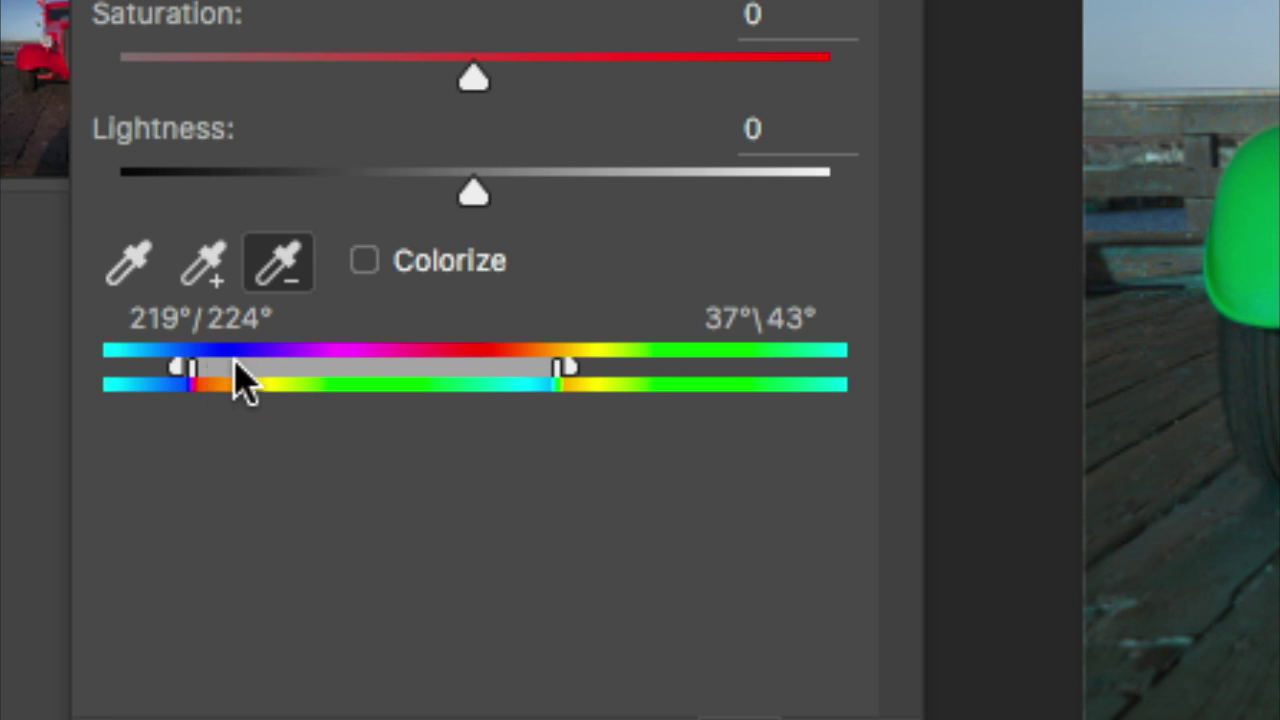
{"action": "left_click_drag", "start_coordinate": [192, 372], "coordinate": [420, 372]}
{"action": "left_click_drag", "start_coordinate": [177, 371], "coordinate": [413, 374]}
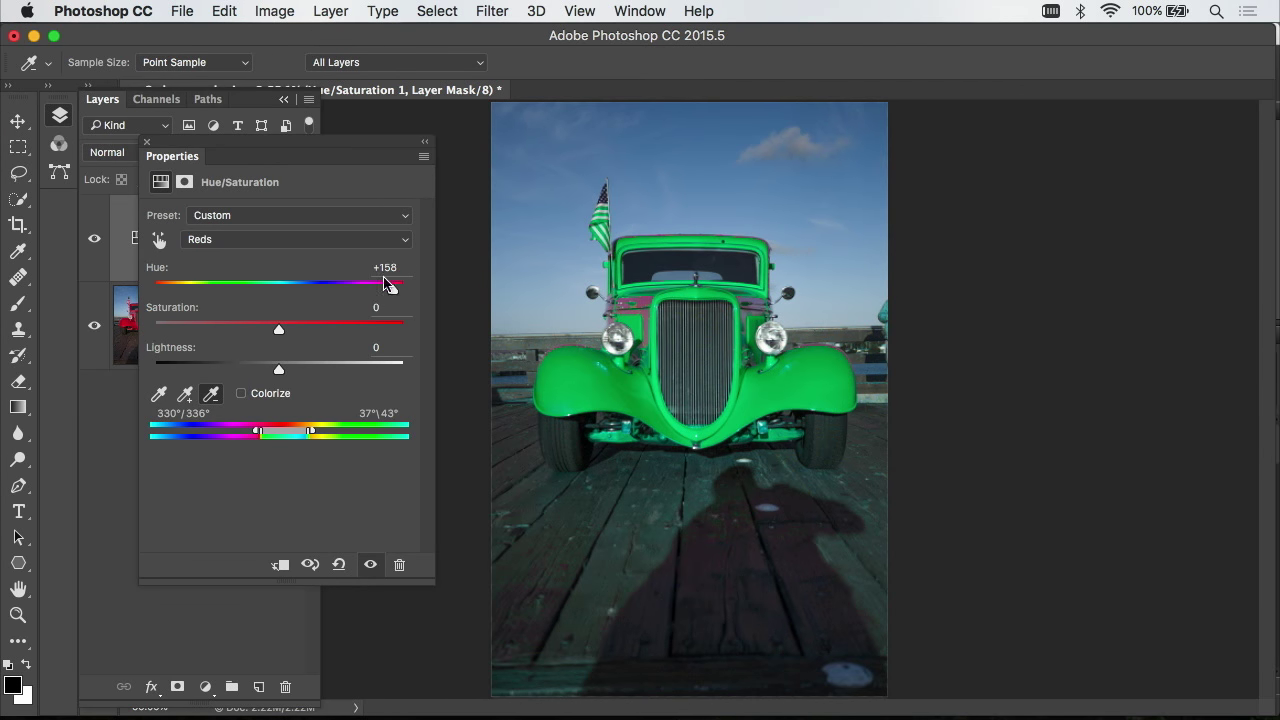
- Add the car's leftover red spots, extending the range to 304°/310°, and set Hue to -115
{"action": "left_click", "coordinate": [185, 393]}
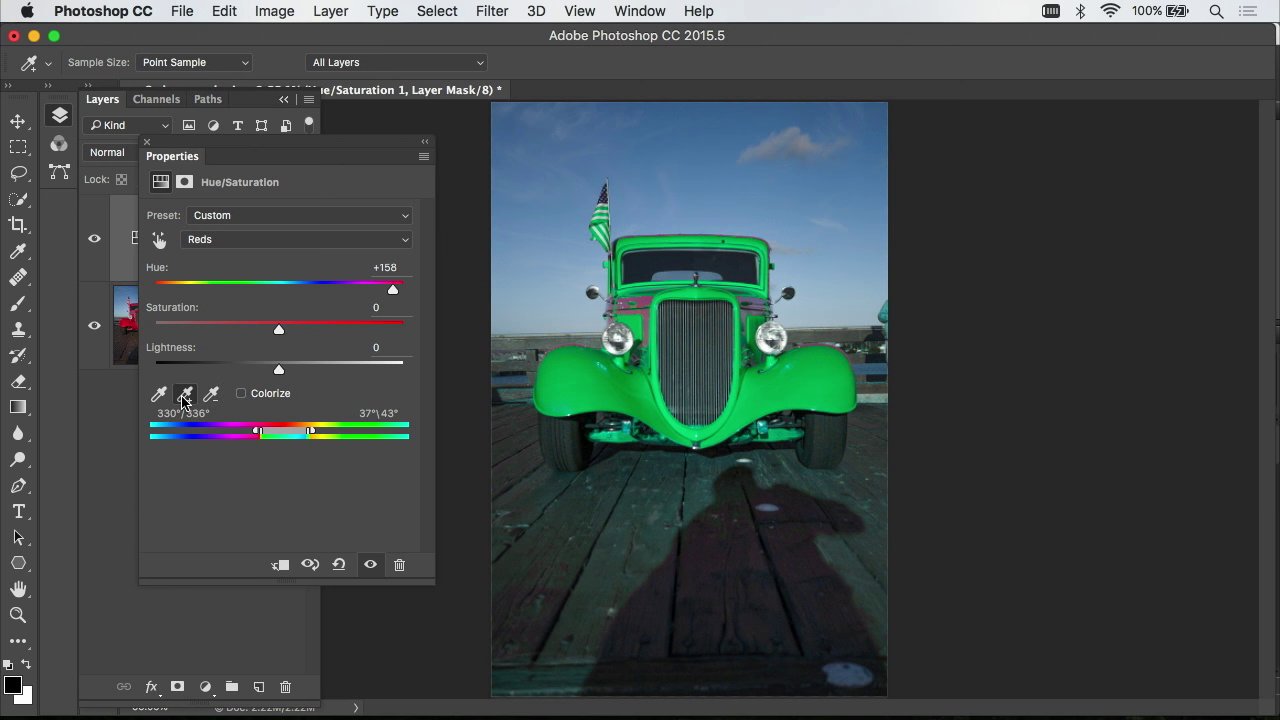
{"action": "left_click", "coordinate": [648, 323]}
{"action": "left_click", "coordinate": [649, 300]}
{"action": "left_click", "coordinate": [630, 298]}
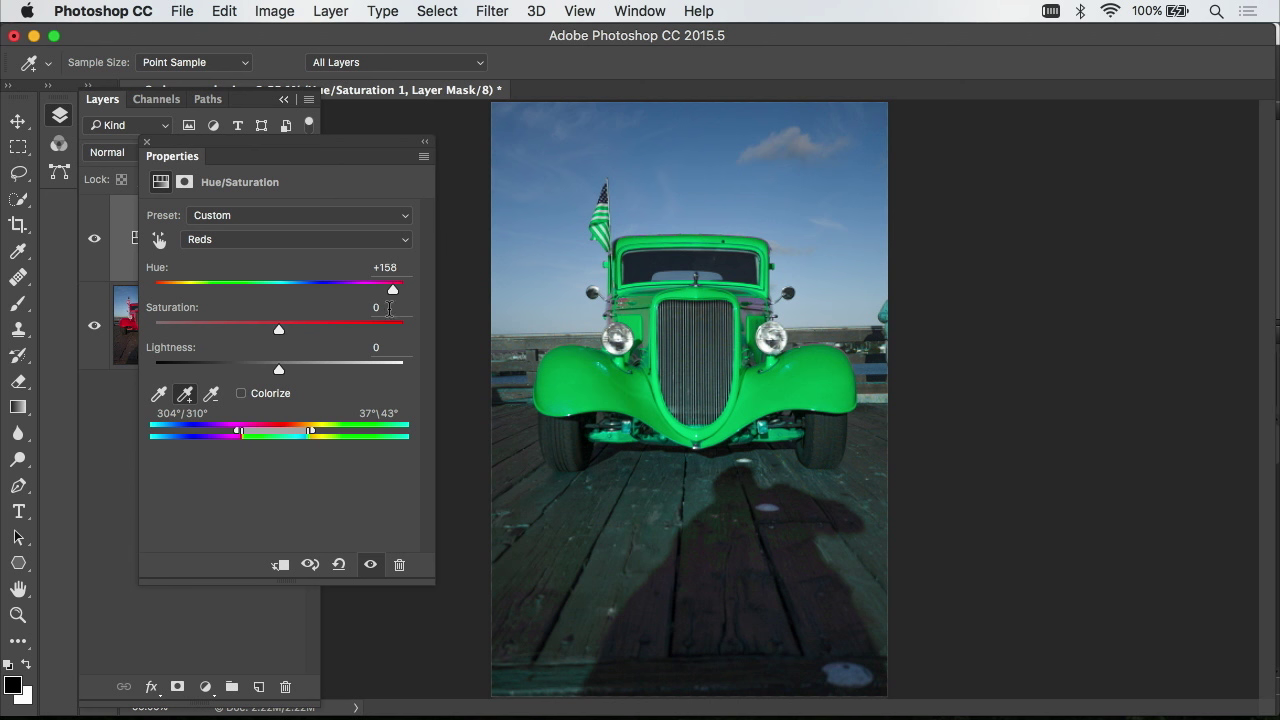
{"action": "left_click_drag", "start_coordinate": [389, 292], "coordinate": [187, 303]}
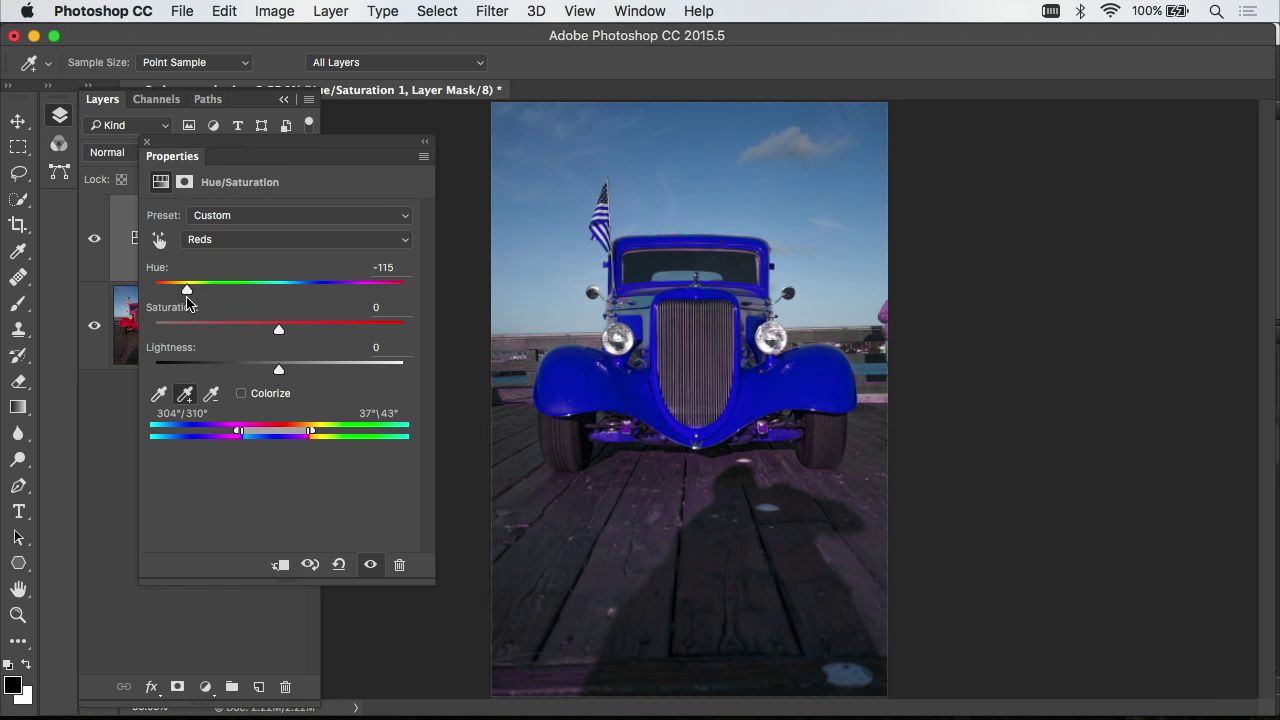
- Fine-tune the car's blue to Hue -117, Saturation -6 and Lightness +8
{"action": "left_click_drag", "start_coordinate": [187, 300], "coordinate": [185, 300]}
{"action": "left_click_drag", "start_coordinate": [278, 333], "coordinate": [289, 372]}
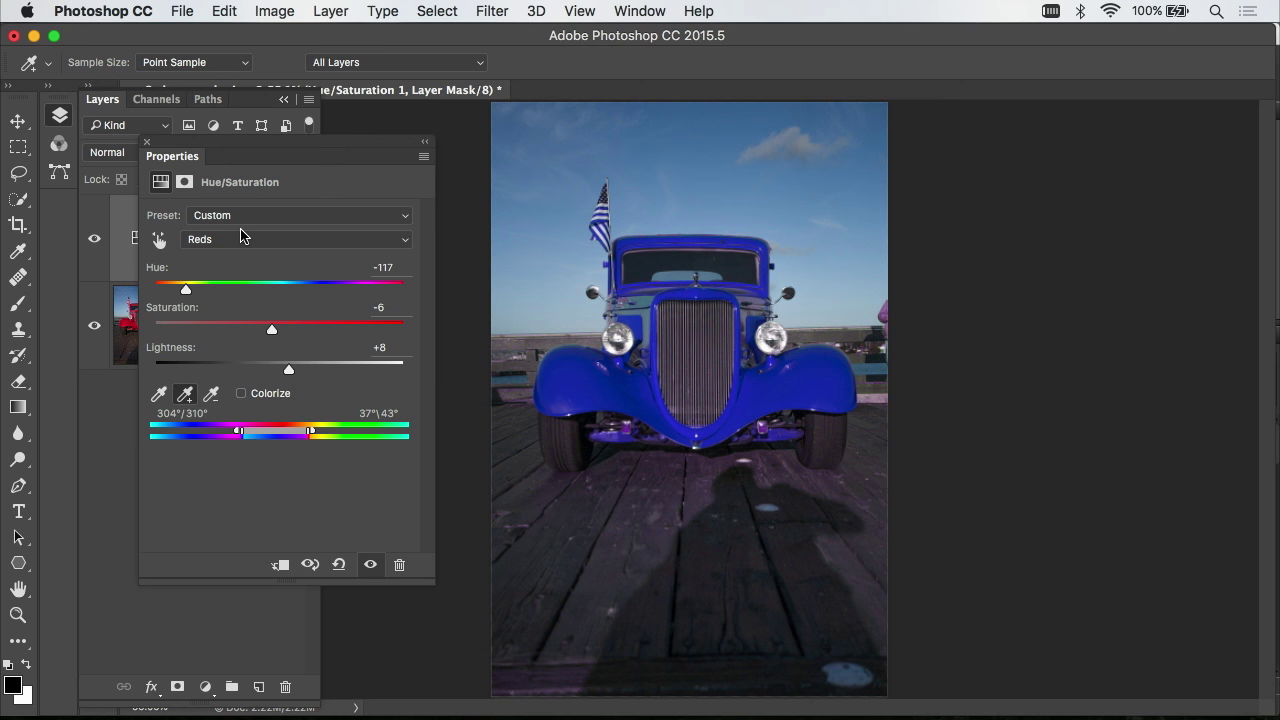
- Paint black on the Hue/Saturation mask over the flag and the right-edge object to restore their original colours
{"action": "left_click", "coordinate": [16, 305]}
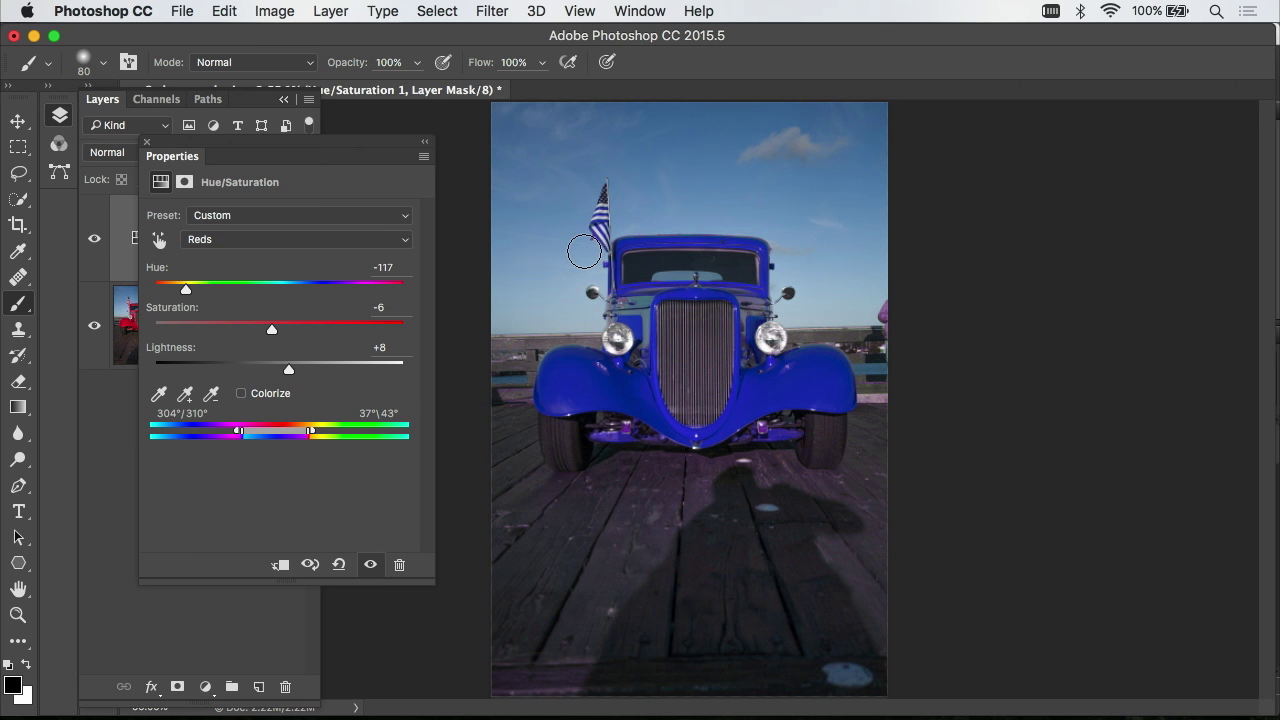
{"action": "mouse_move", "coordinate": [584, 252]}
{"action": "left_mouse_down"}
{"action": "mouse_move", "coordinate": [632, 193]}
{"action": "mouse_move", "coordinate": [602, 182]}
{"action": "mouse_move", "coordinate": [590, 259]}
{"action": "mouse_move", "coordinate": [591, 219]}
{"action": "left_mouse_up"}
{"action": "left_click_drag", "start_coordinate": [883, 349], "coordinate": [892, 298]}
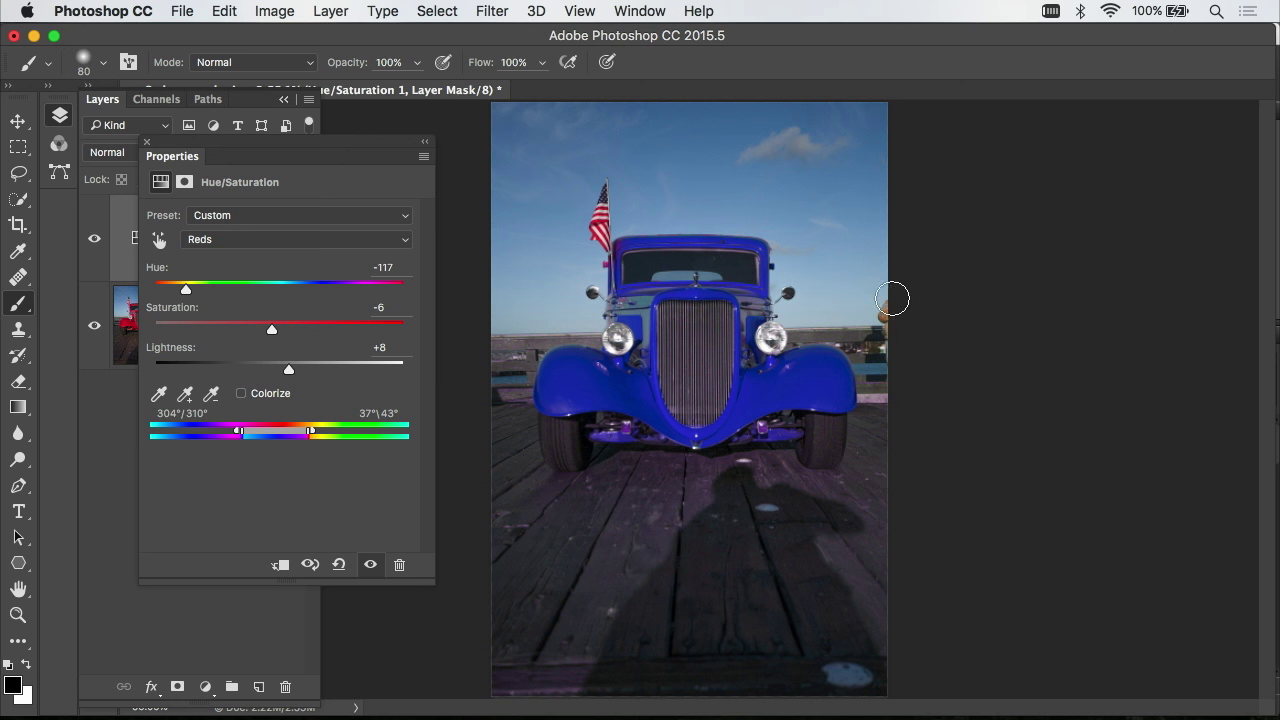